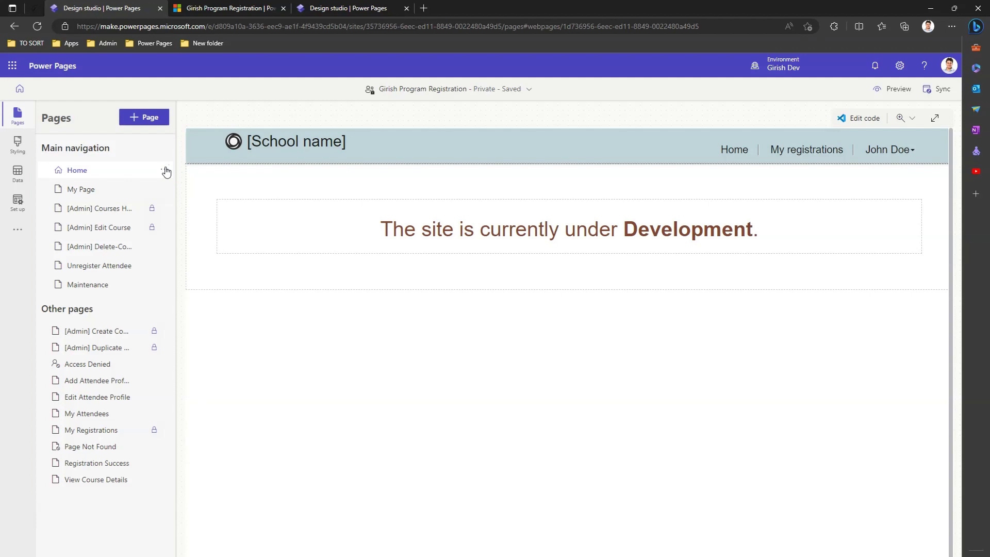
- Create a new blank page named 'My Phone' in the main navigation
{"action": "left_click", "coordinate": [144, 118]}
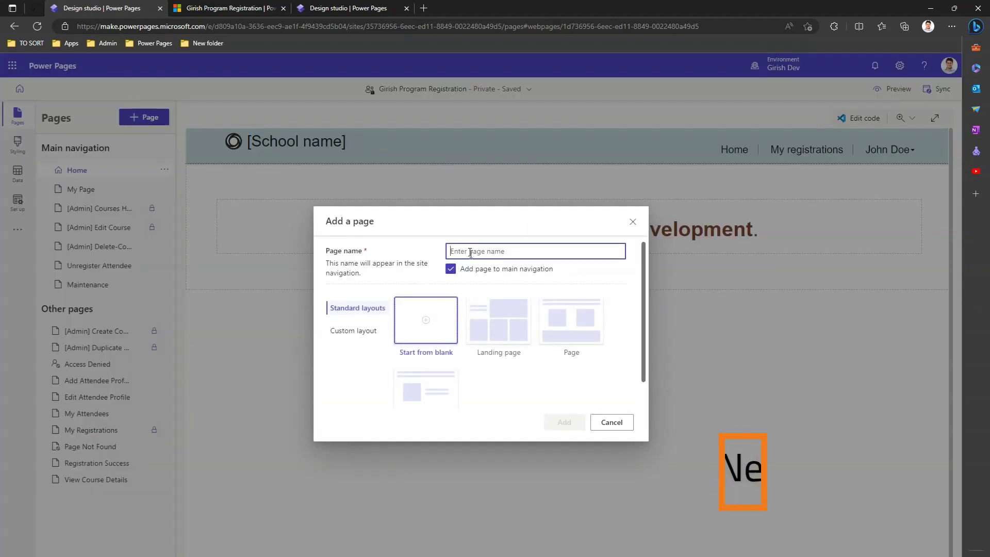
{"action": "type", "text": "My Phone"}
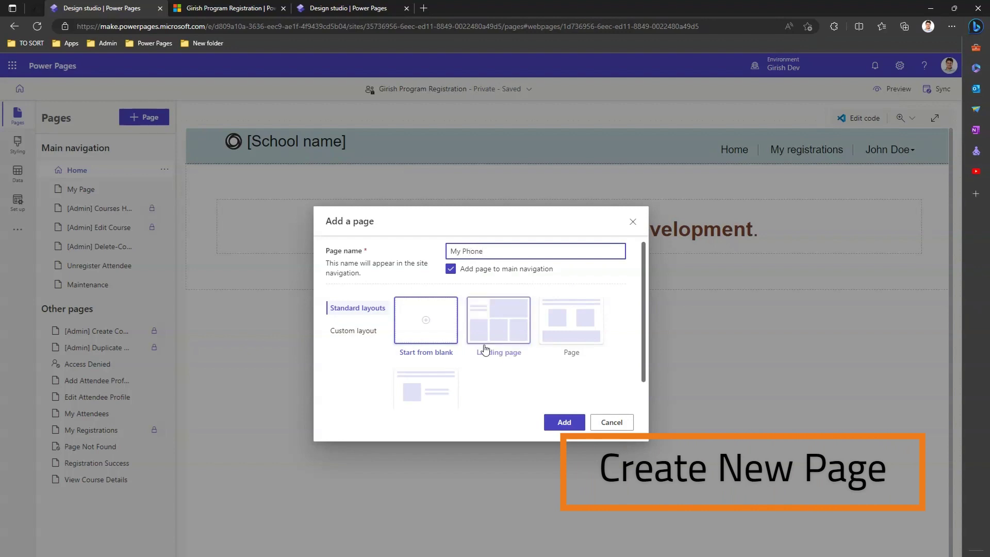
{"action": "left_click", "coordinate": [440, 330]}
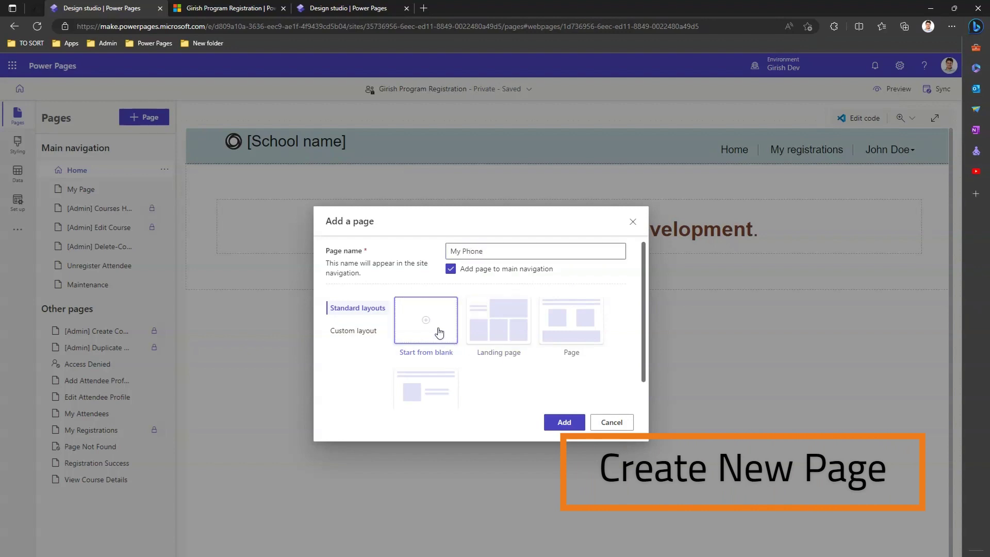
{"action": "left_click", "coordinate": [565, 423]}
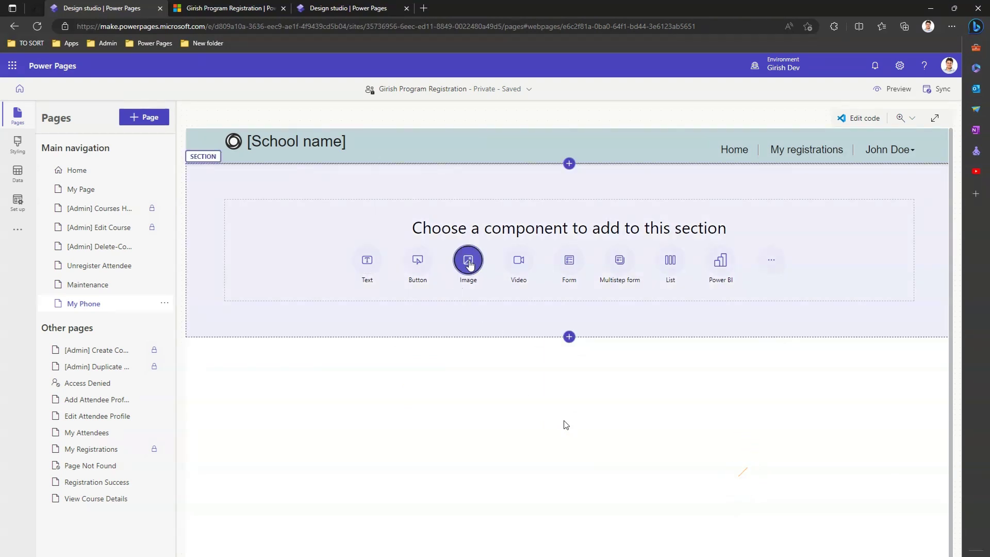
- Insert an Image component showing My new design.png on the My Phone page
{"action": "left_click", "coordinate": [469, 261]}
{"action": "left_click", "coordinate": [192, 308]}
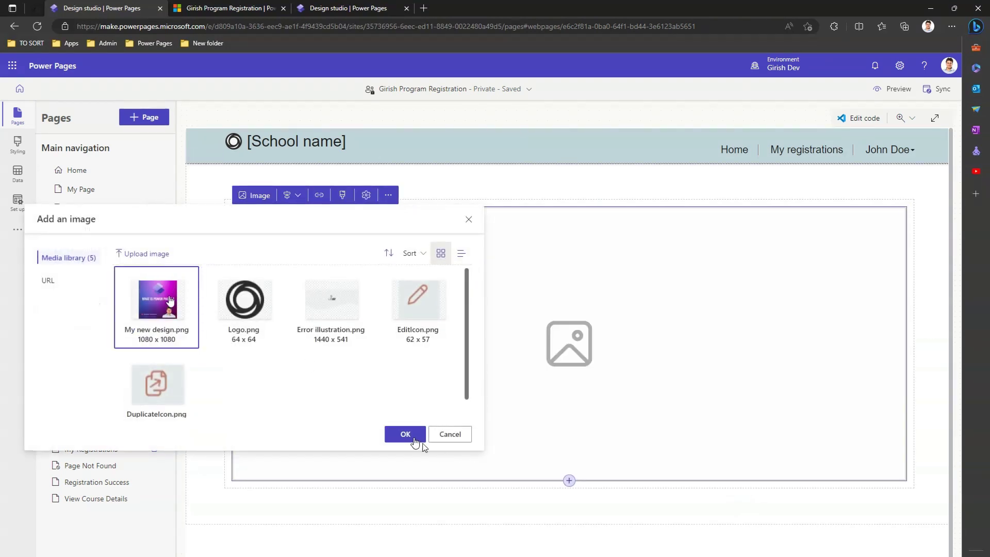
{"action": "left_click", "coordinate": [406, 434]}
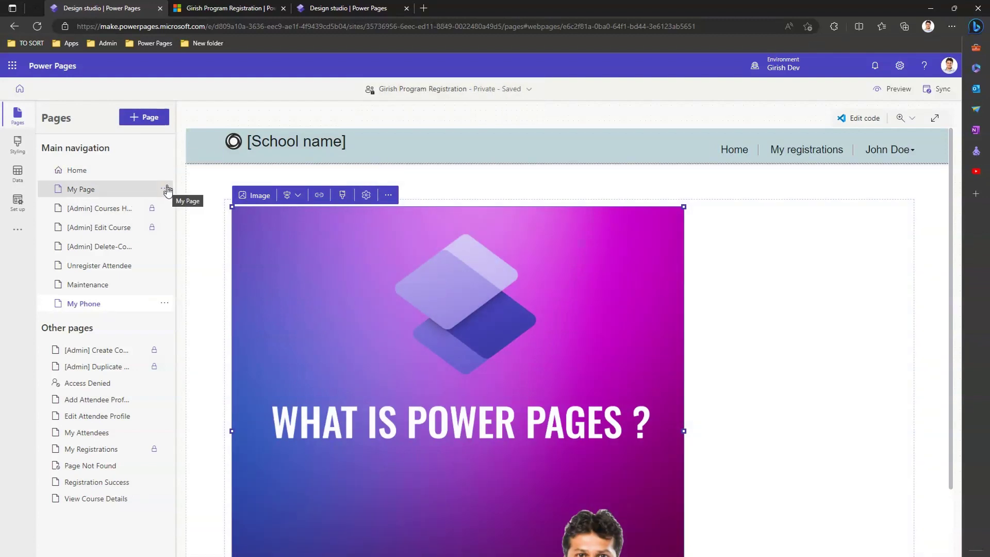
{"action": "left_click", "coordinate": [164, 305]}
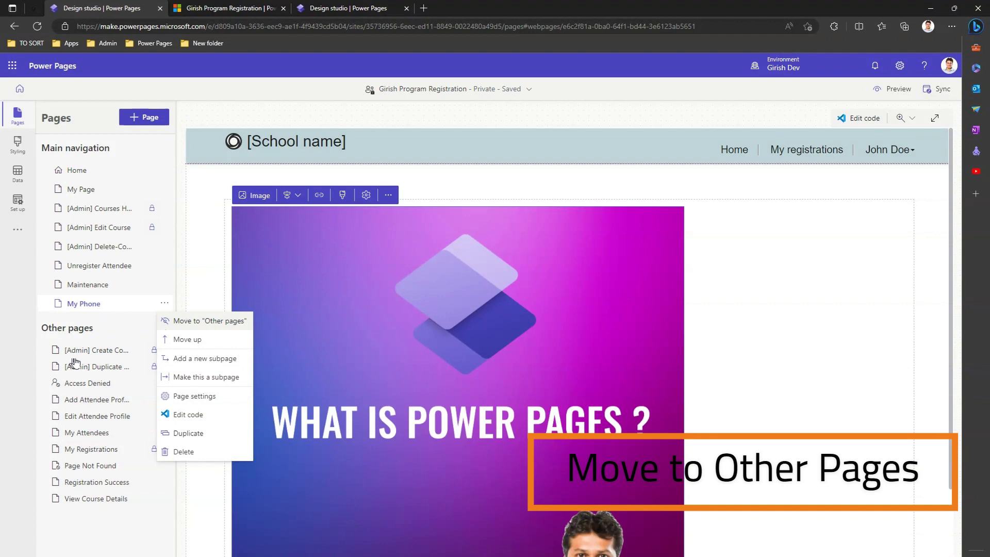
{"action": "left_click", "coordinate": [184, 322]}
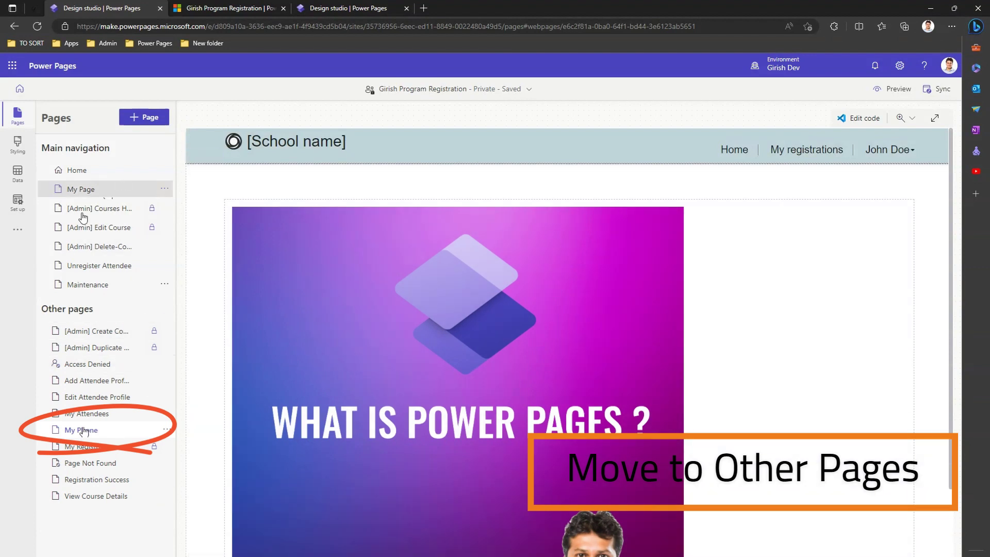
{"action": "left_click", "coordinate": [168, 430]}
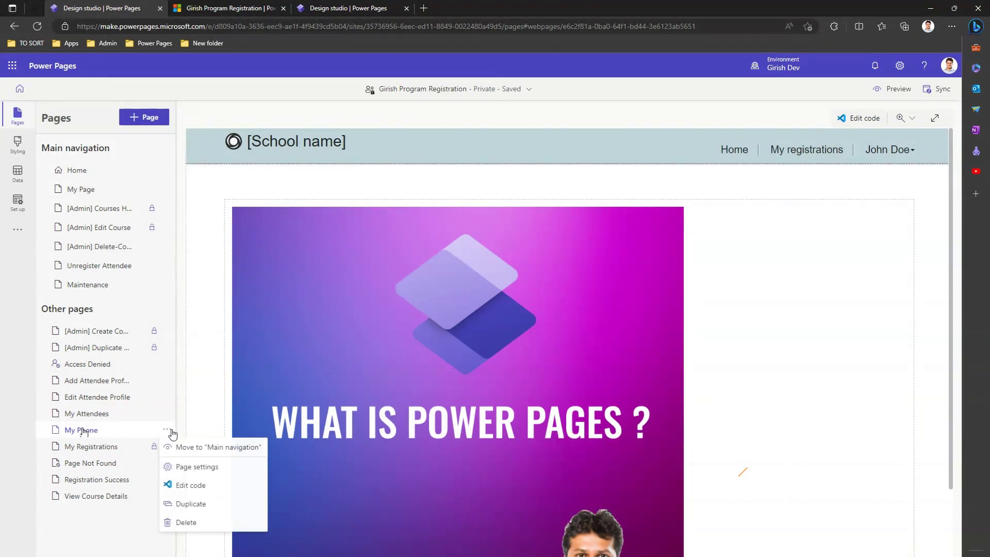
{"action": "left_click", "coordinate": [201, 448]}
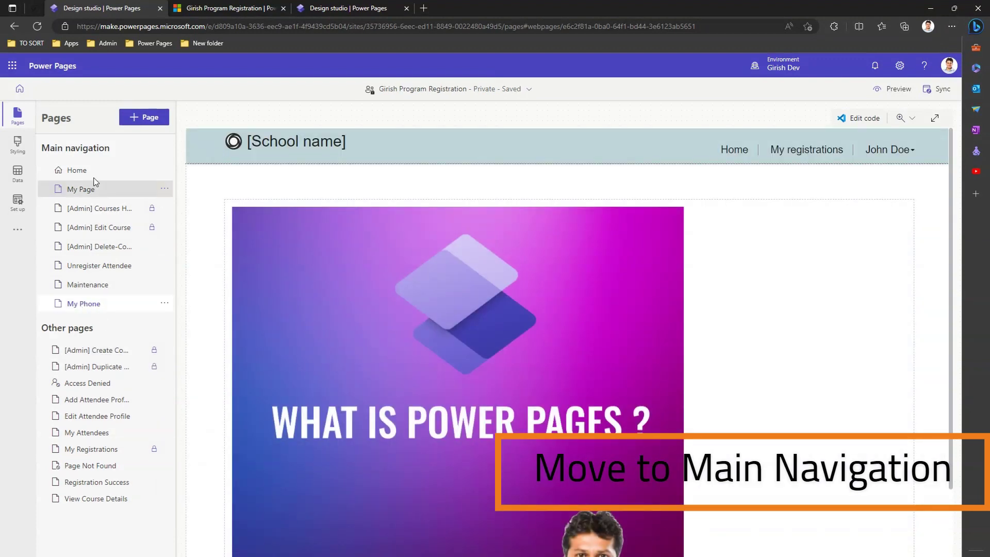
{"action": "left_click", "coordinate": [164, 305]}
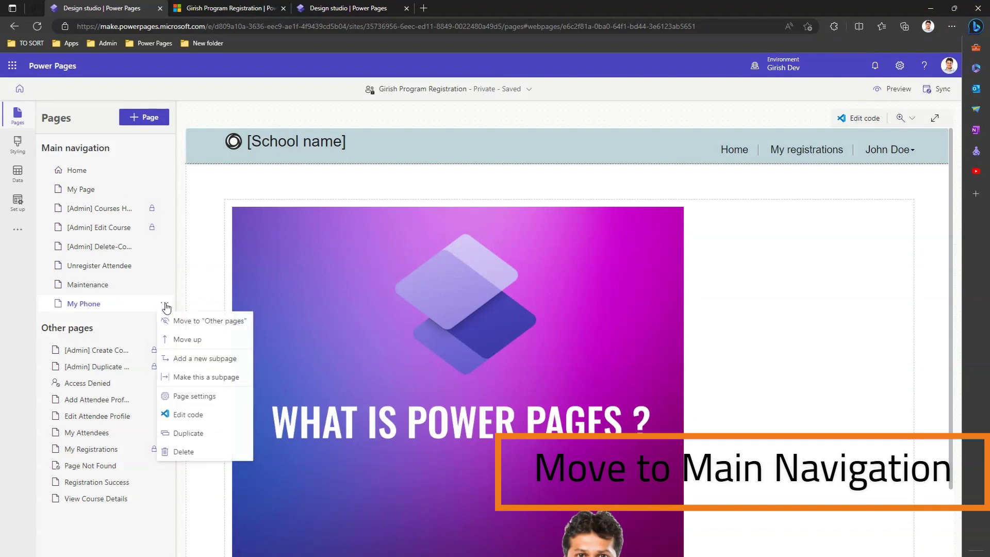
- Shift My Phone with Move up and Move down, then drag it directly beneath My Page
{"action": "left_click", "coordinate": [181, 340]}
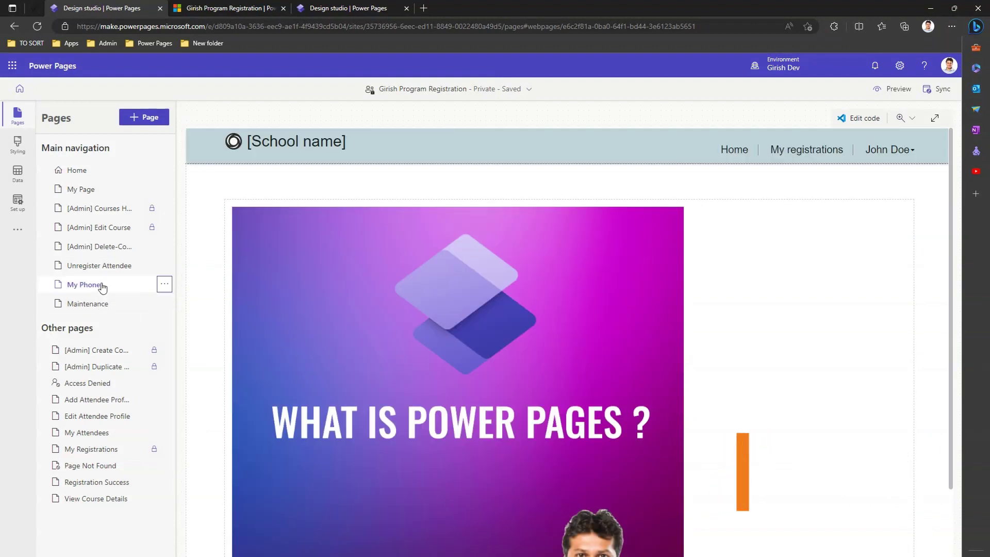
{"action": "left_click", "coordinate": [163, 285]}
{"action": "left_click", "coordinate": [185, 321]}
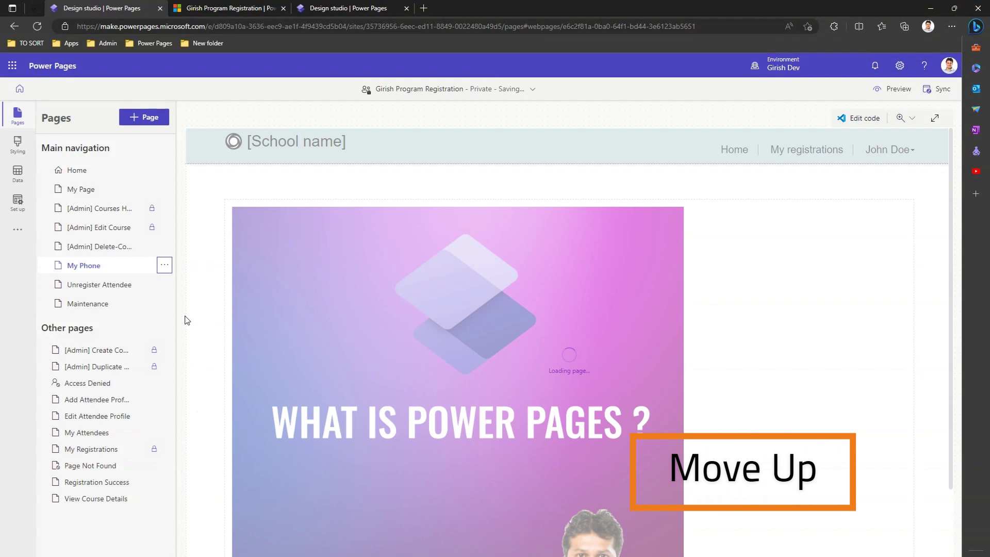
{"action": "left_click", "coordinate": [165, 265]}
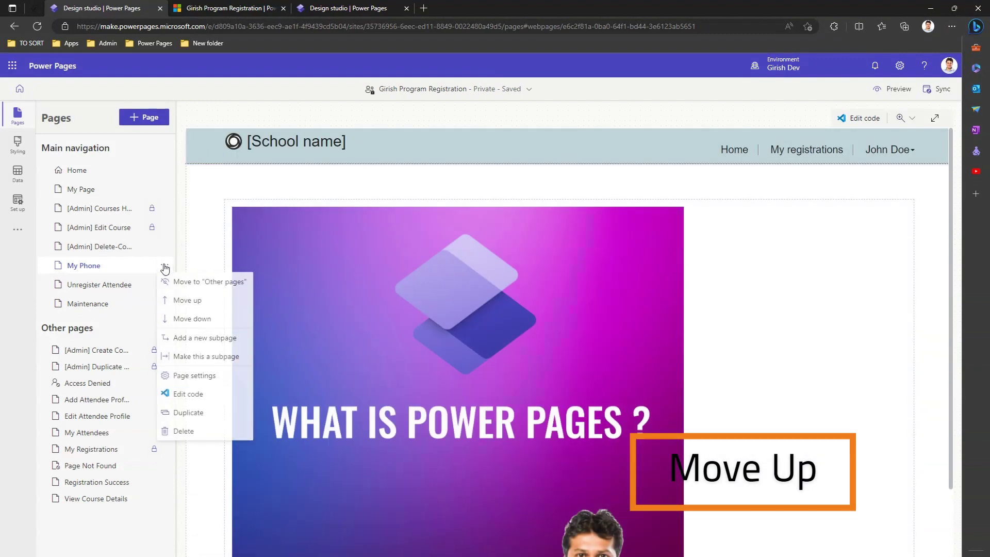
{"action": "left_click", "coordinate": [188, 321]}
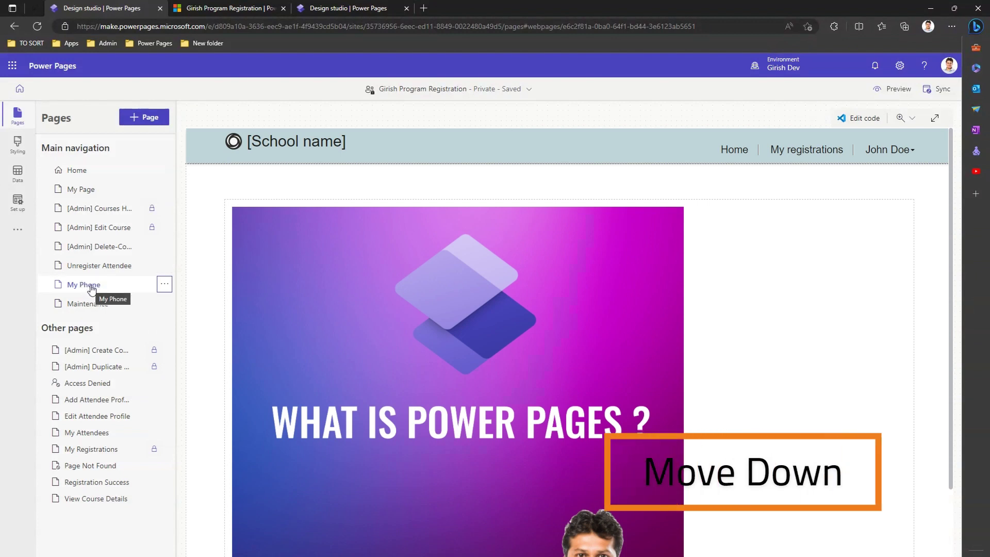
{"action": "left_click_drag", "start_coordinate": [91, 289], "coordinate": [88, 201]}
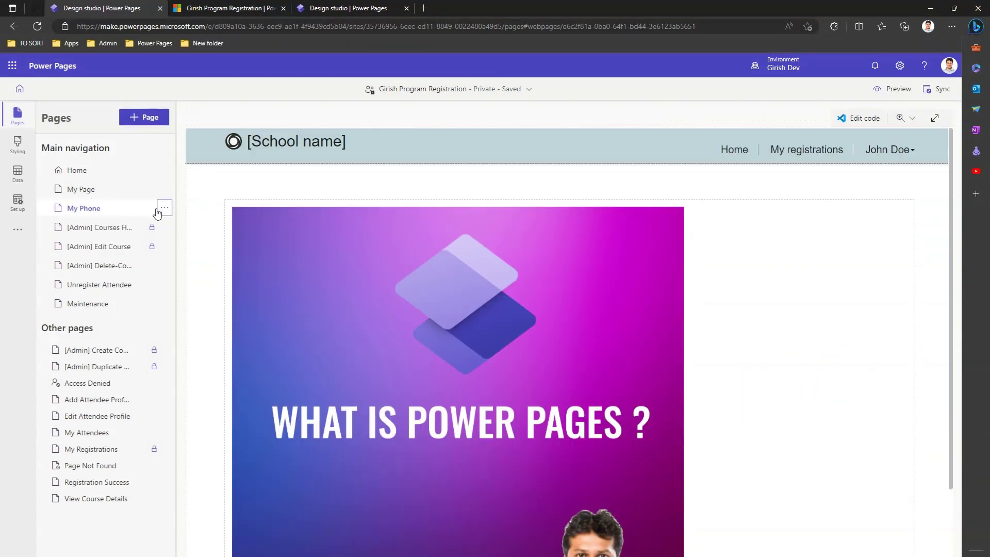
{"action": "left_click", "coordinate": [166, 209]}
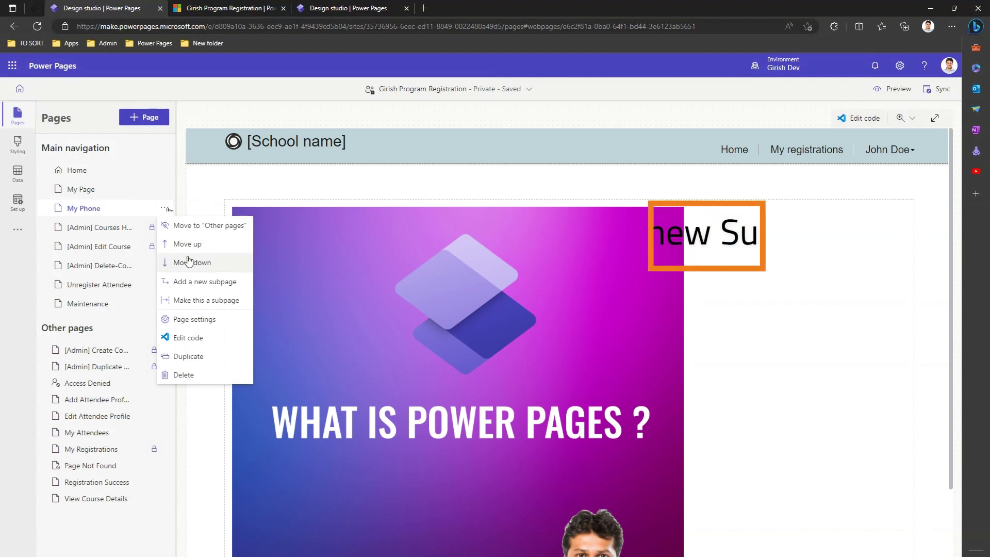
- Add a subpage named 'My Mobile' under My Phone
{"action": "left_click", "coordinate": [186, 283]}
{"action": "type", "text": "My Mobile"}
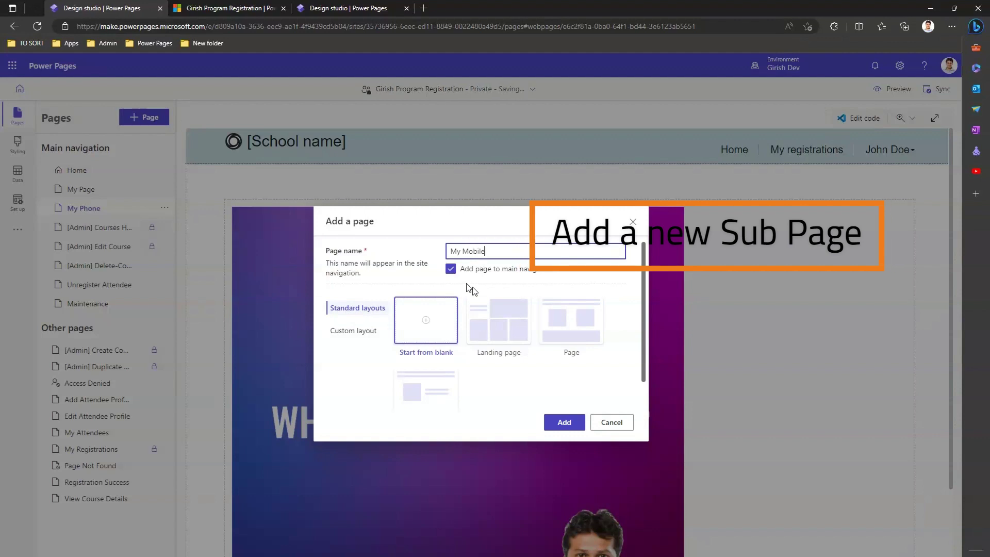
{"action": "left_click", "coordinate": [565, 422]}
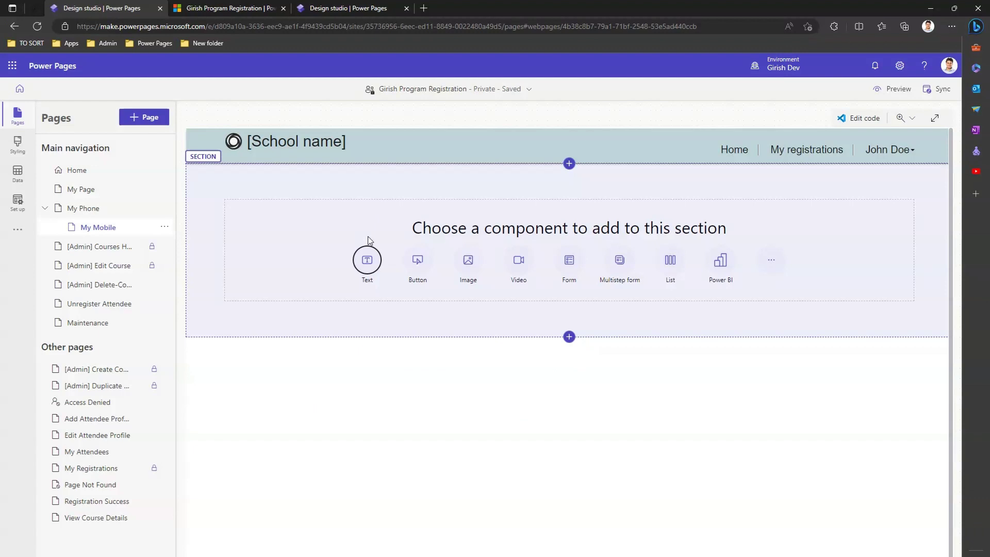
- Insert an Image component showing Logo.png on the My Mobile subpage
{"action": "left_click", "coordinate": [467, 264]}
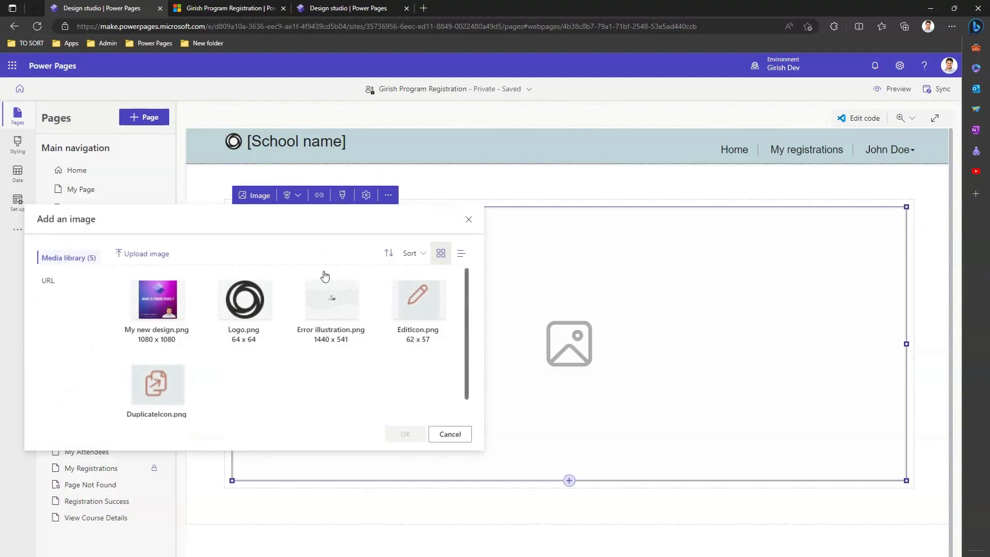
{"action": "left_click", "coordinate": [279, 309]}
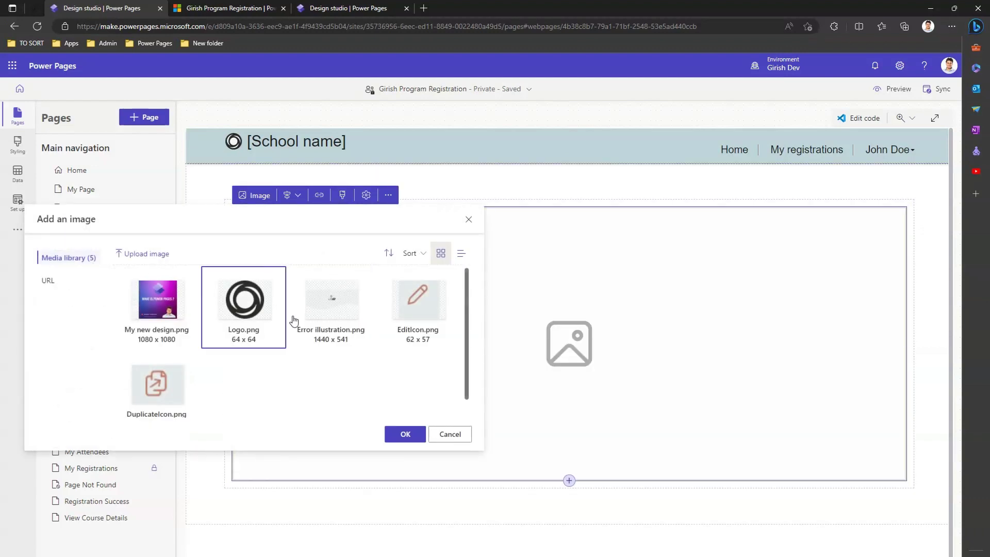
{"action": "left_click", "coordinate": [406, 435]}
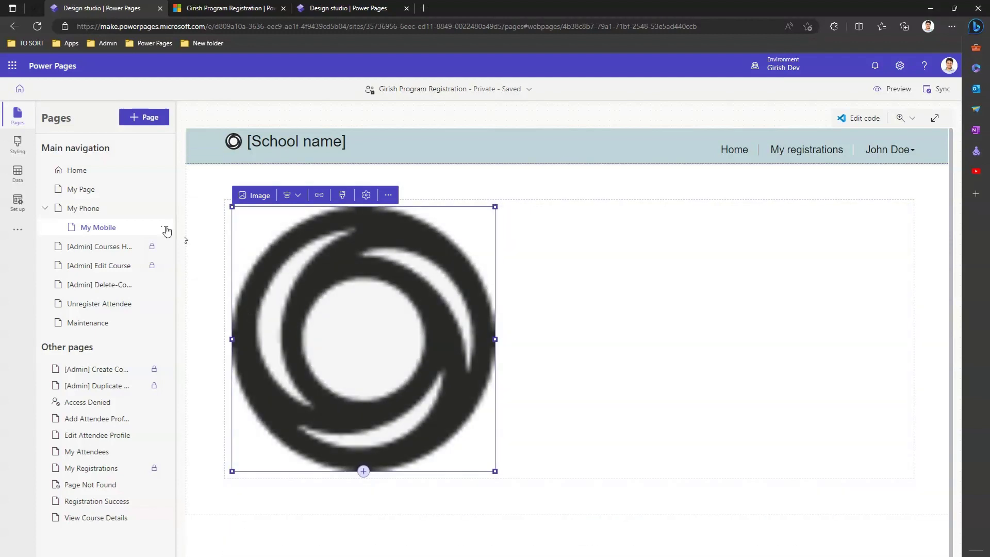
{"action": "left_click_drag", "start_coordinate": [164, 227], "coordinate": [163, 230]}
{"action": "left_click", "coordinate": [164, 228]}
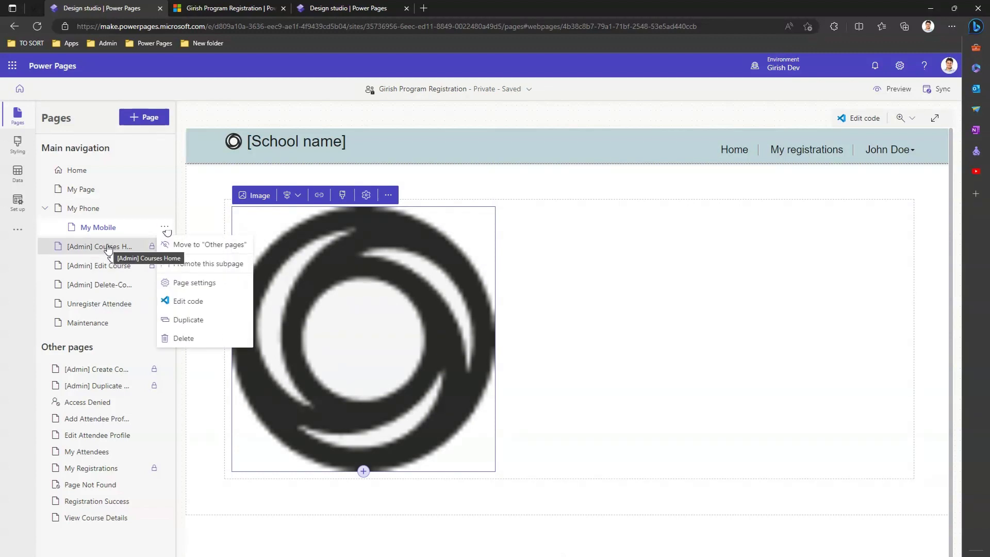
- Move Unregister Attendee up the main navigation four places with Move up
{"action": "left_click", "coordinate": [105, 305]}
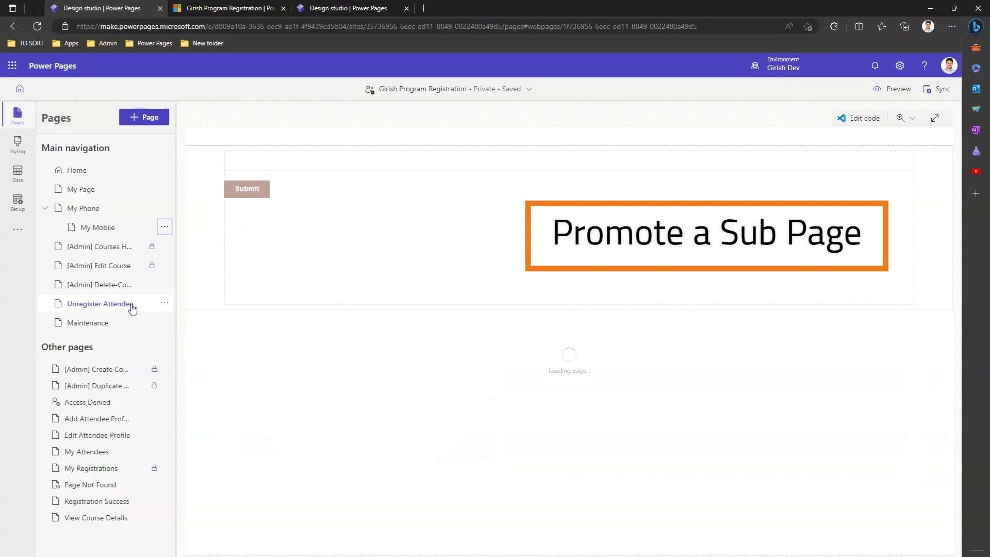
{"action": "left_click", "coordinate": [165, 303]}
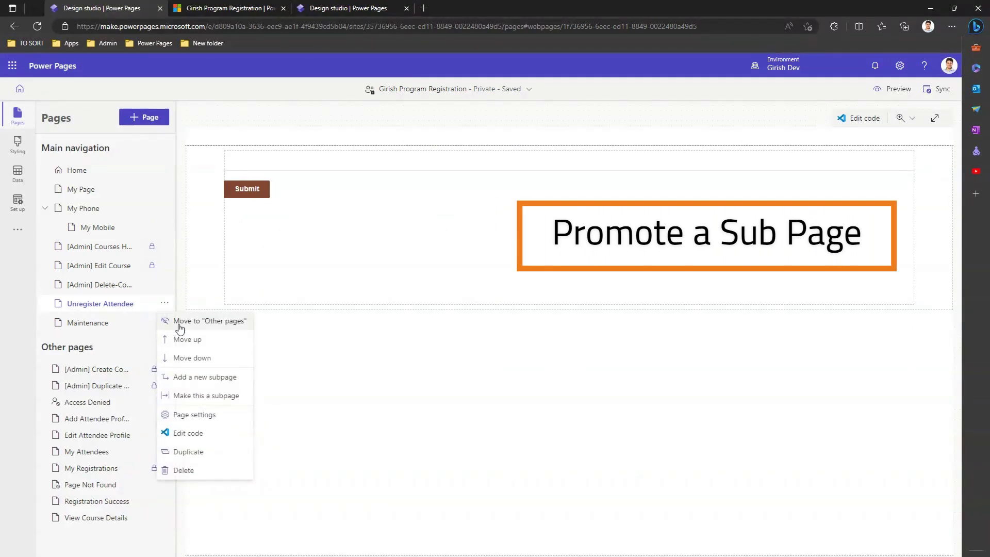
{"action": "left_click", "coordinate": [187, 339]}
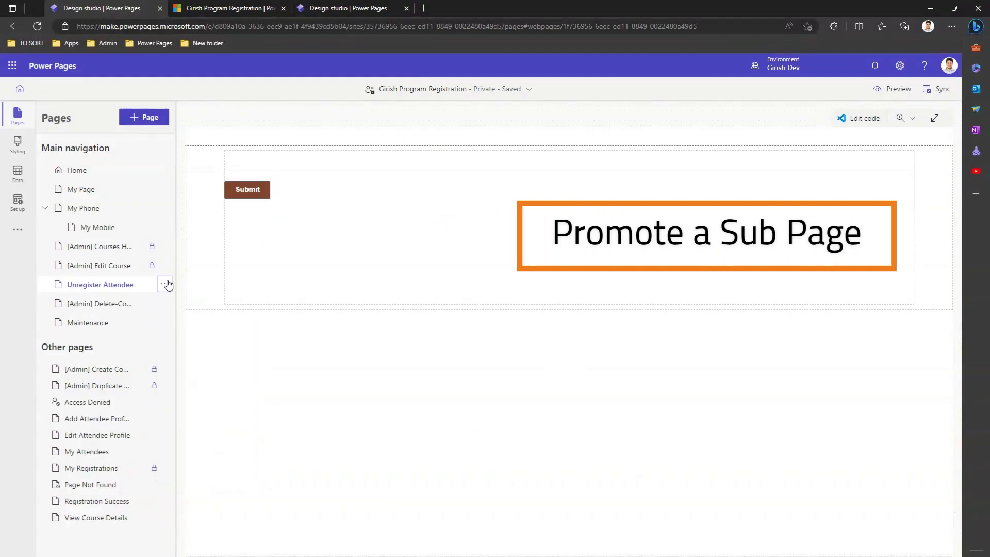
{"action": "left_click", "coordinate": [165, 285]}
{"action": "left_click", "coordinate": [195, 322]}
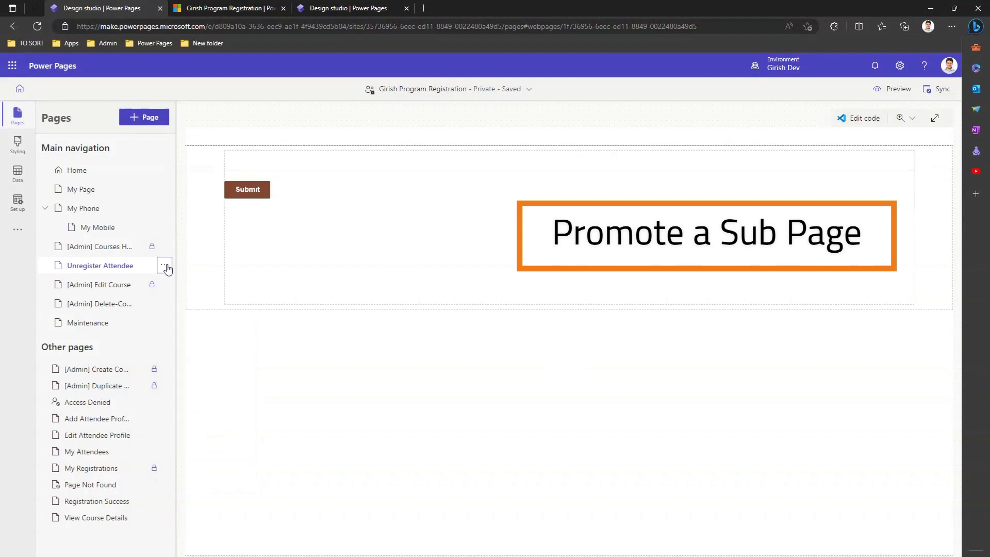
{"action": "left_click", "coordinate": [165, 265]}
{"action": "left_click", "coordinate": [181, 306]}
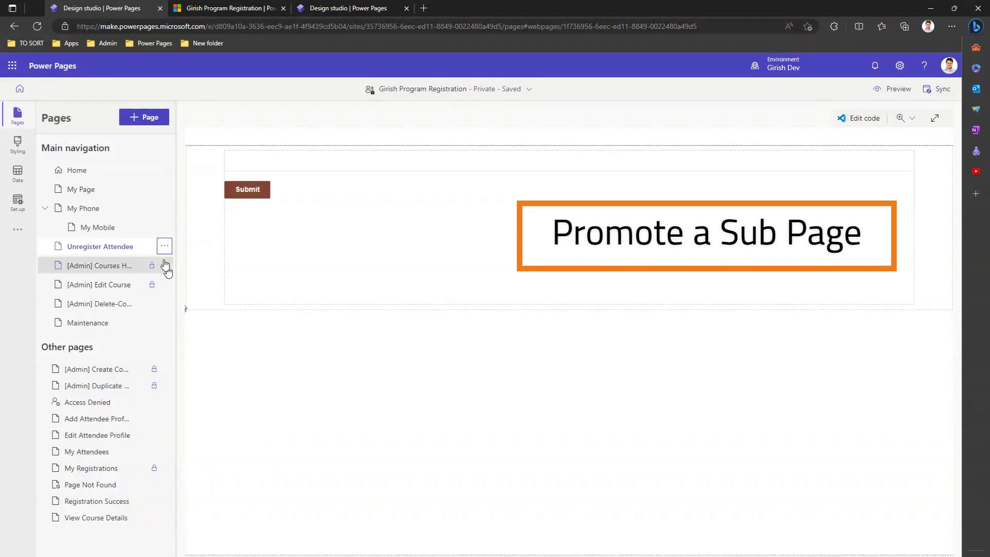
{"action": "left_click", "coordinate": [164, 246]}
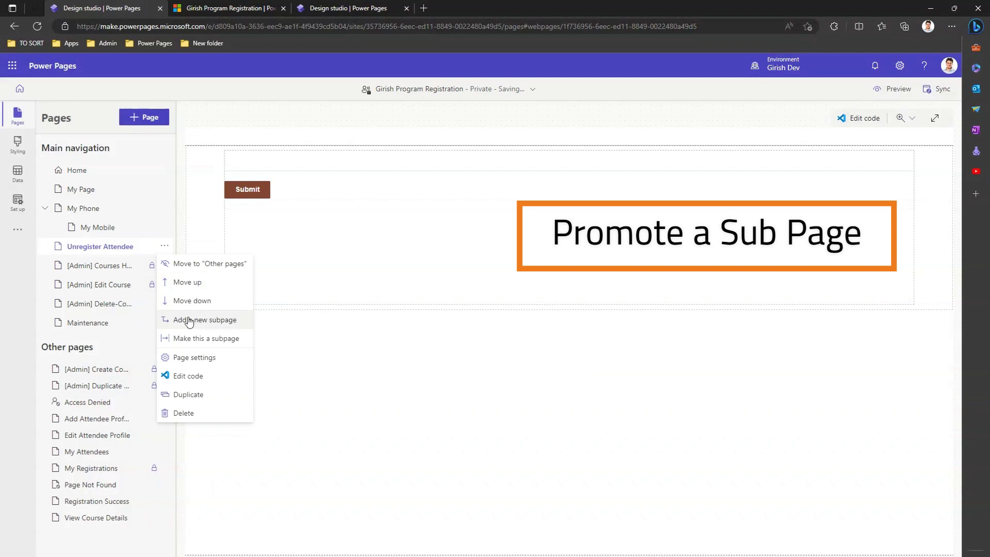
- Nest Unregister Attendee under My Phone, then promote it back to a top-level page
{"action": "left_click_drag", "start_coordinate": [107, 250], "coordinate": [146, 221]}
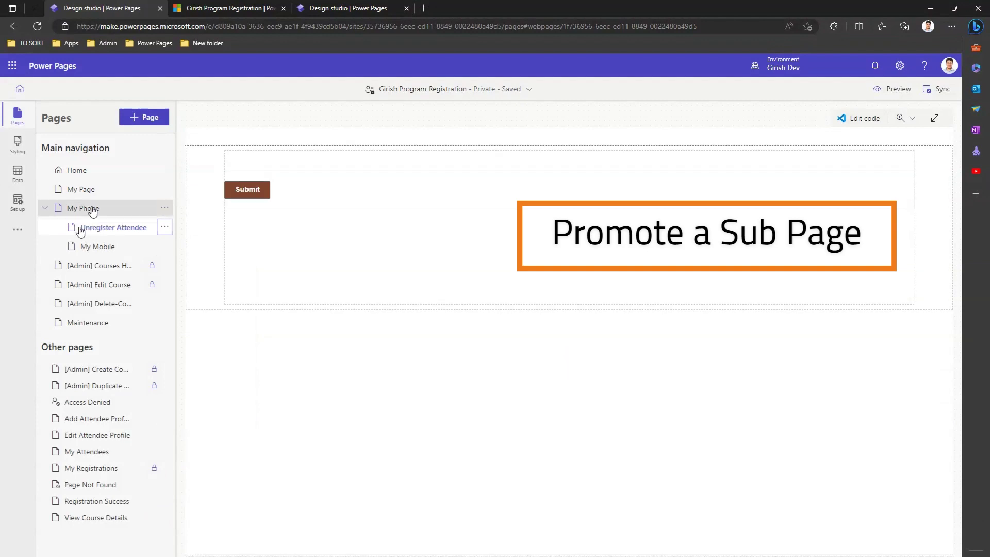
{"action": "left_click", "coordinate": [164, 228]}
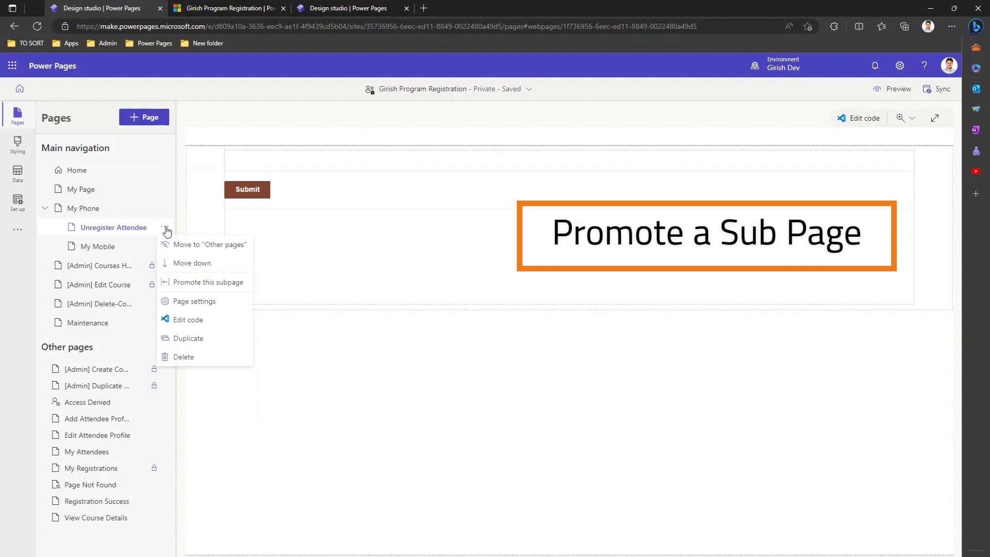
{"action": "left_click", "coordinate": [191, 287]}
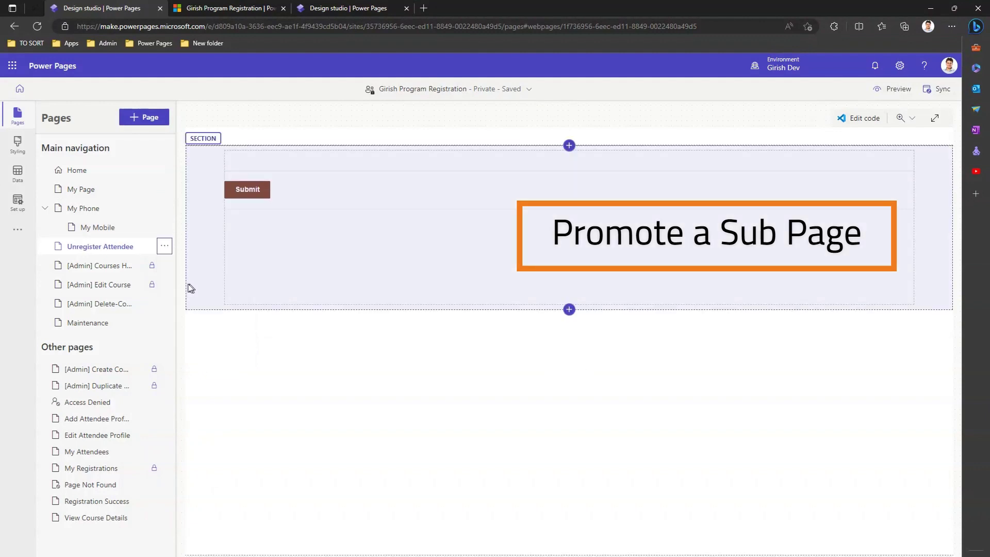
{"action": "left_click", "coordinate": [119, 211]}
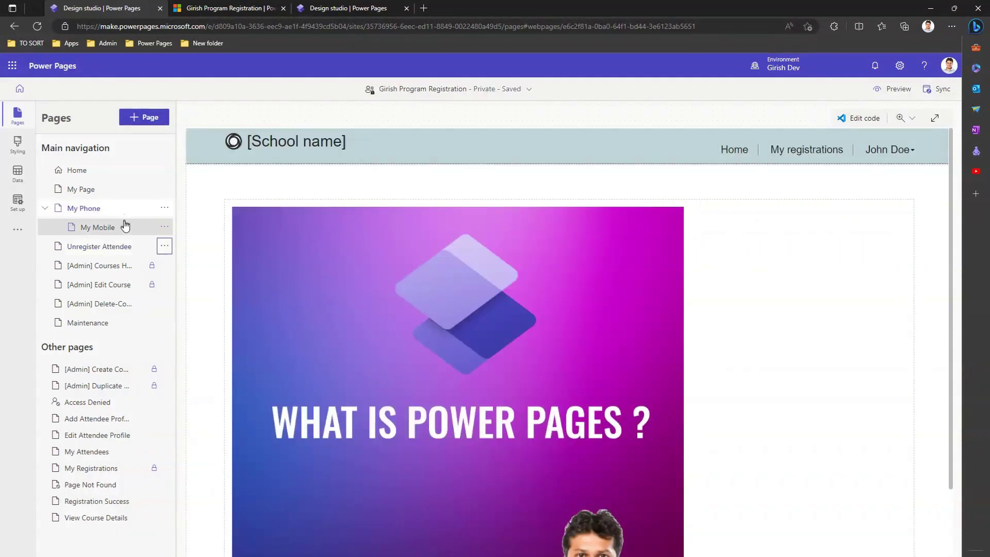
- Duplicate the My Phone page, creating 'My Phone copy' at the end of the navigation
{"action": "left_click", "coordinate": [127, 227]}
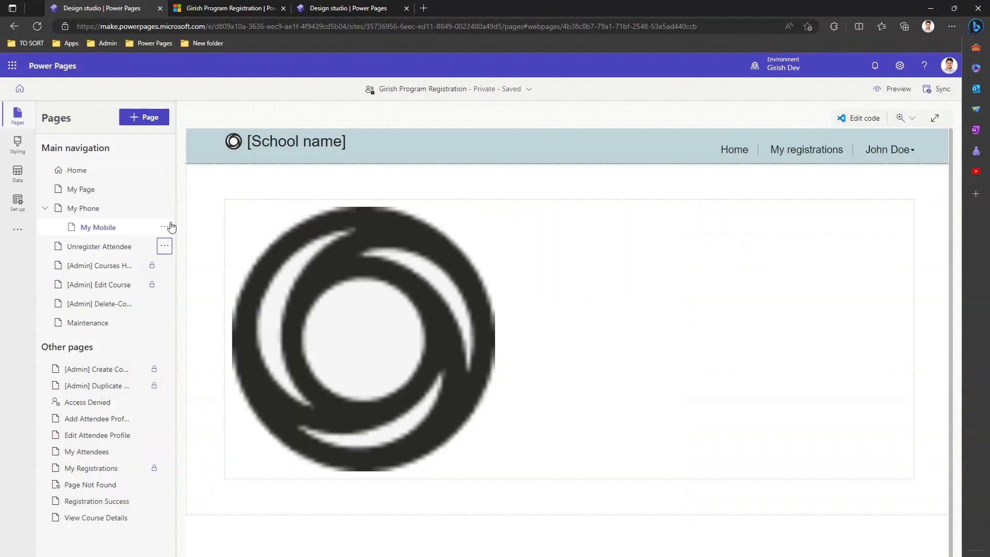
{"action": "left_click", "coordinate": [165, 227]}
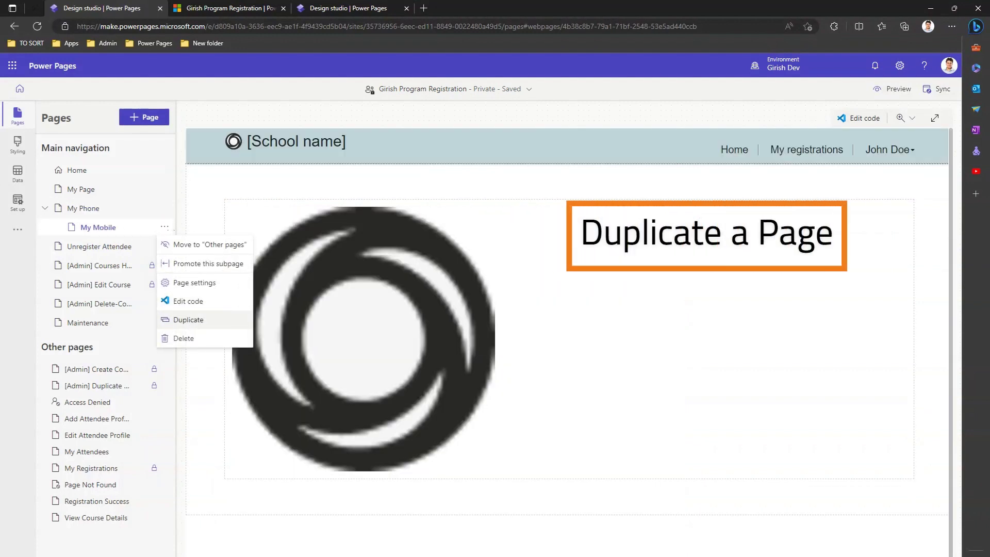
{"action": "left_click", "coordinate": [163, 209]}
{"action": "left_click", "coordinate": [113, 209]}
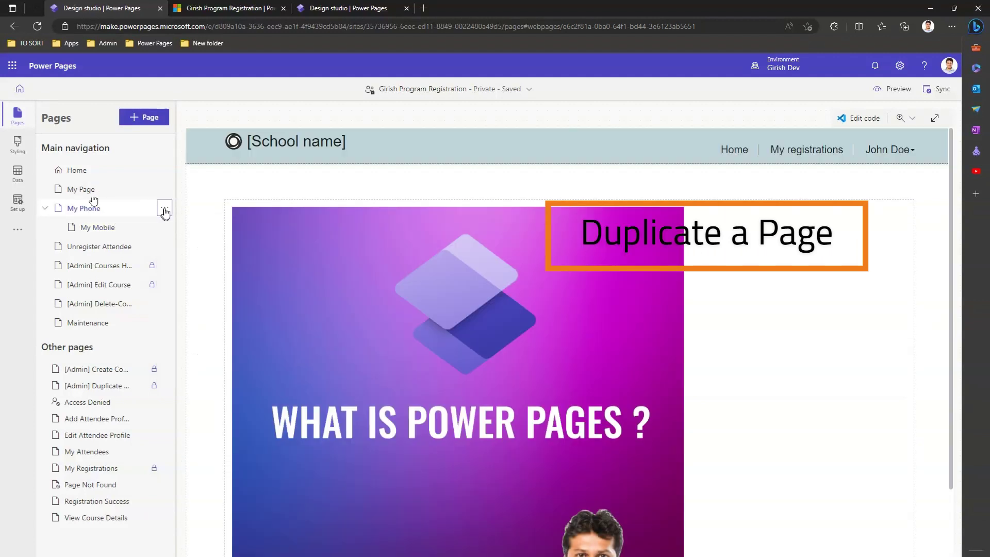
{"action": "left_click", "coordinate": [165, 210]}
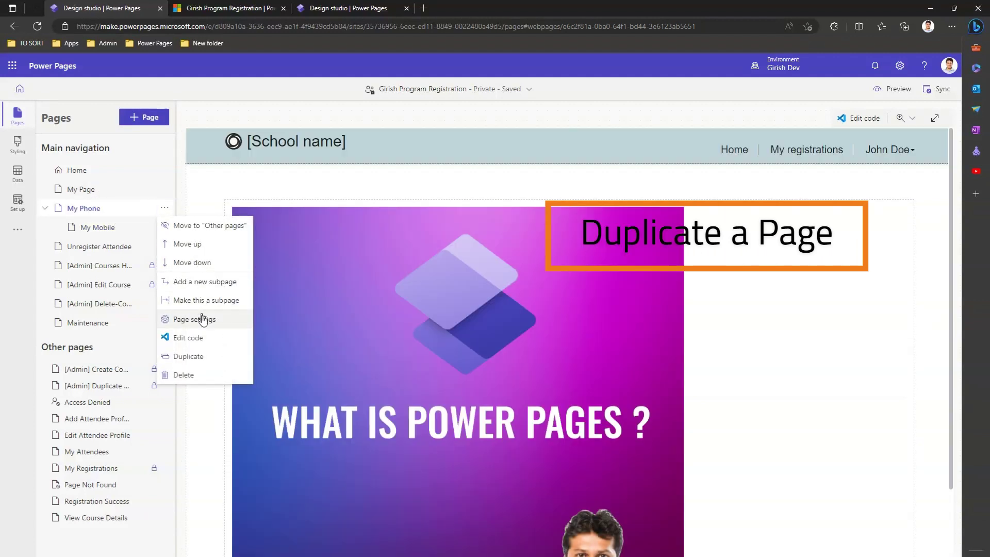
{"action": "left_click", "coordinate": [201, 356]}
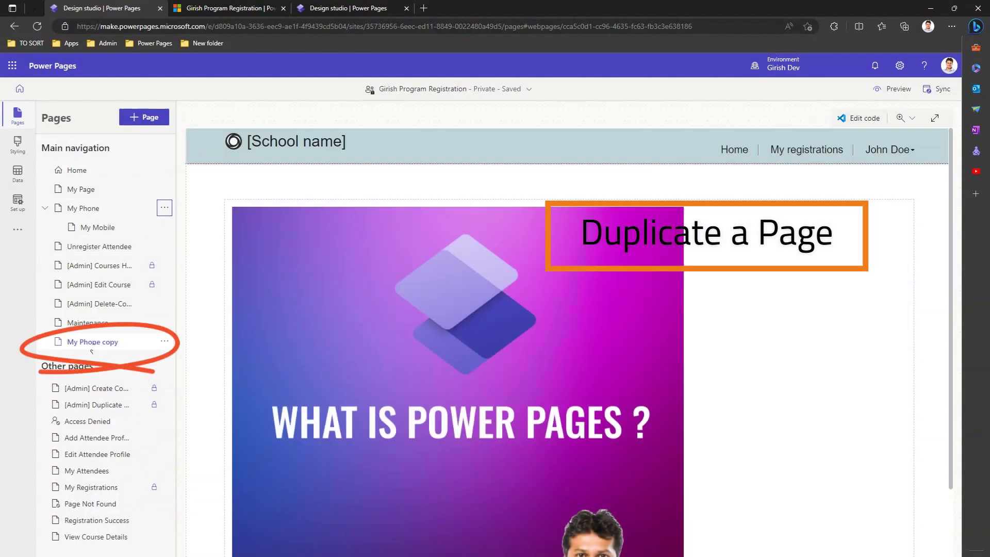
{"action": "left_click", "coordinate": [165, 342]}
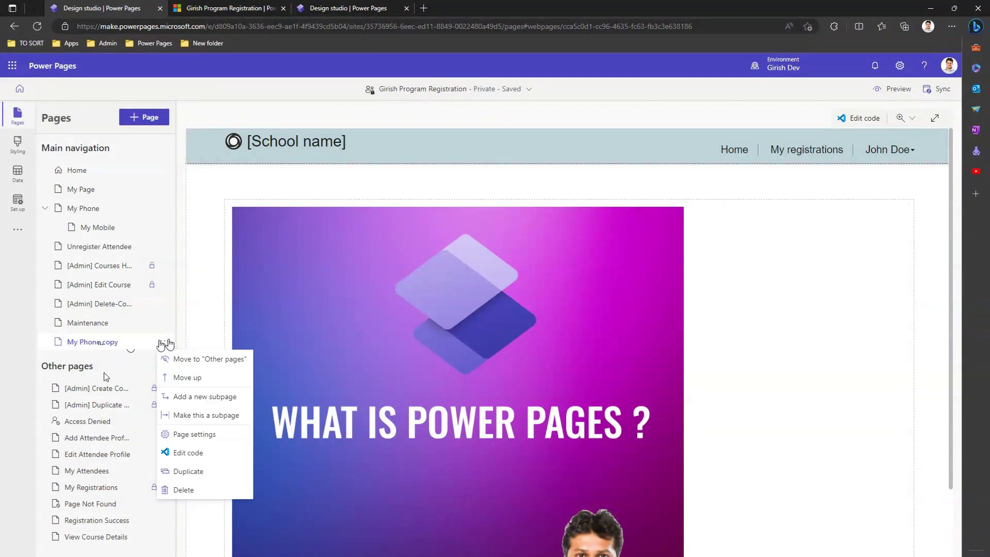
- In Page settings, rename the copy to 'My Cell Phone' with partial URL 'my-cell-phone'
{"action": "left_click", "coordinate": [206, 436]}
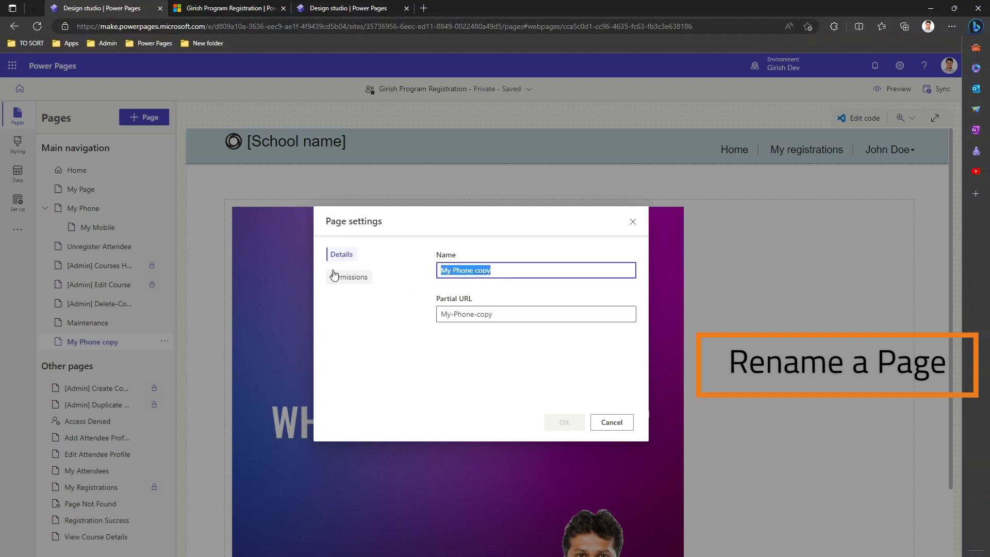
{"action": "type", "text": "My Cell"}
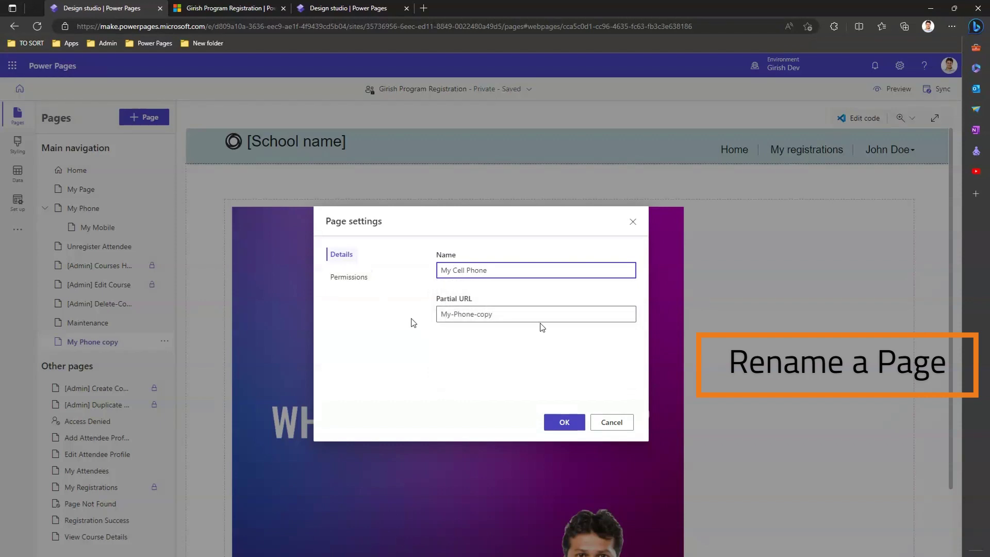
{"action": "left_click_drag", "start_coordinate": [533, 316], "coordinate": [391, 330]}
{"action": "type", "text": "my-"}
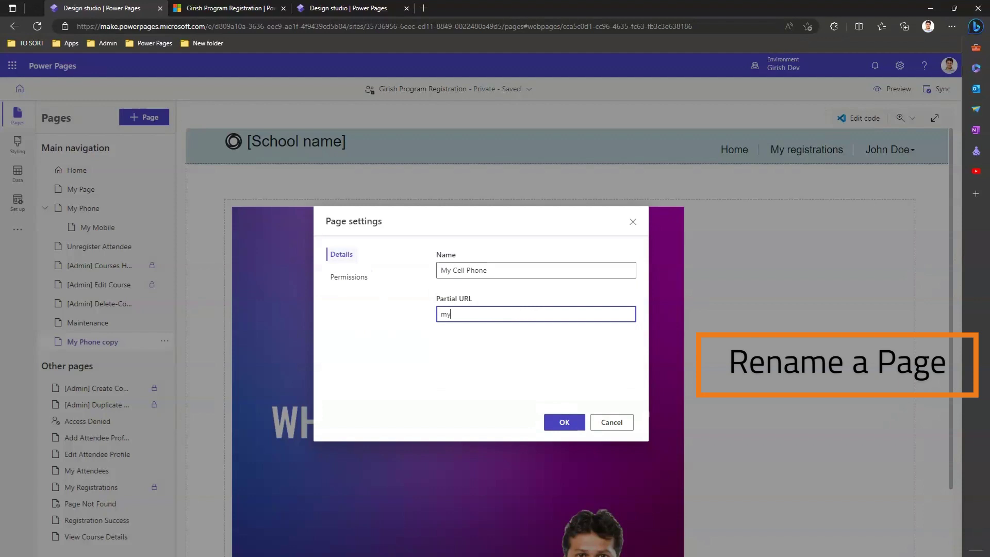
{"action": "type", "text": "cell-phone"}
{"action": "left_click", "coordinate": [566, 424]}
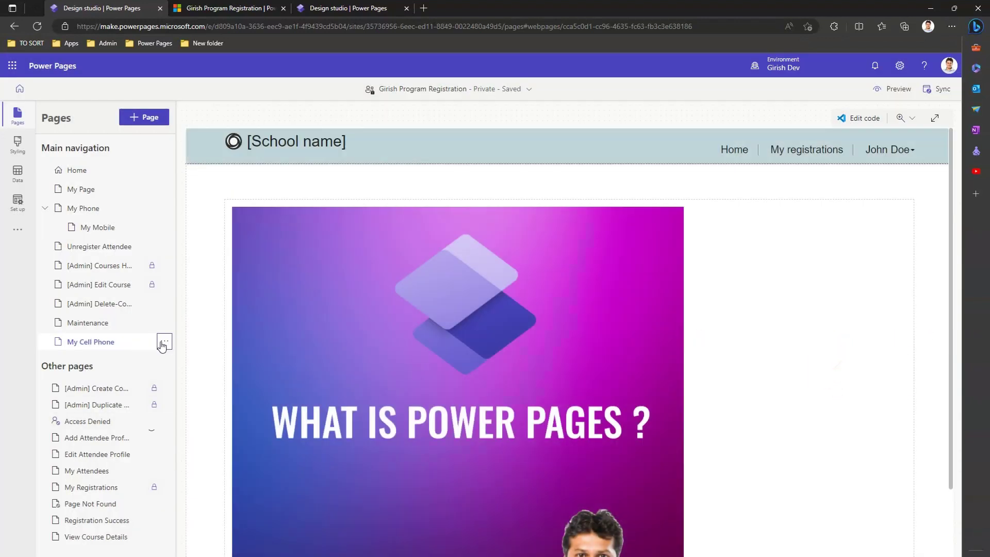
- Nest My Cell Phone under My Mobile, then promote it to sit beside My Mobile
{"action": "left_click_drag", "start_coordinate": [137, 346], "coordinate": [176, 236]}
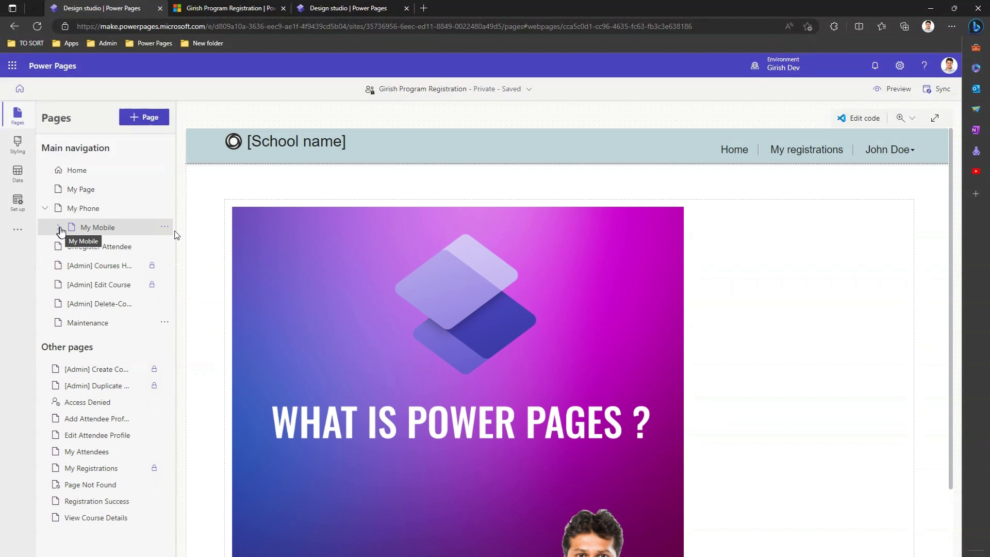
{"action": "left_click", "coordinate": [59, 228]}
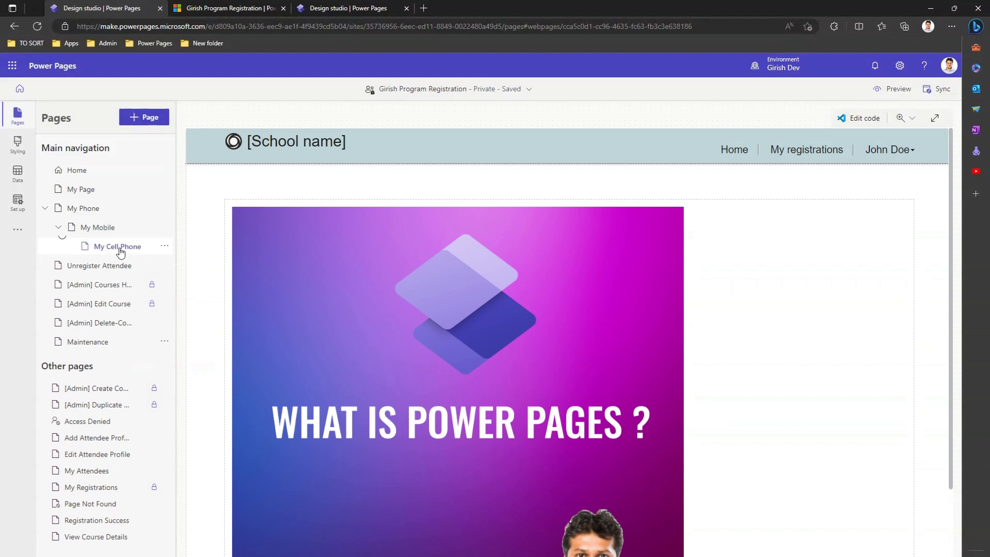
{"action": "left_click_drag", "start_coordinate": [130, 250], "coordinate": [129, 250]}
{"action": "left_click", "coordinate": [165, 248]}
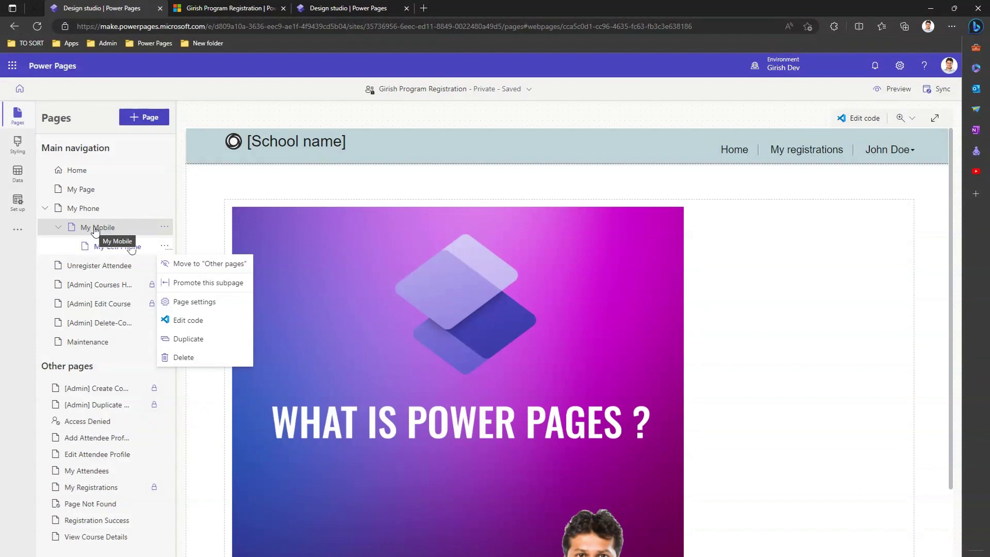
{"action": "left_click", "coordinate": [182, 284]}
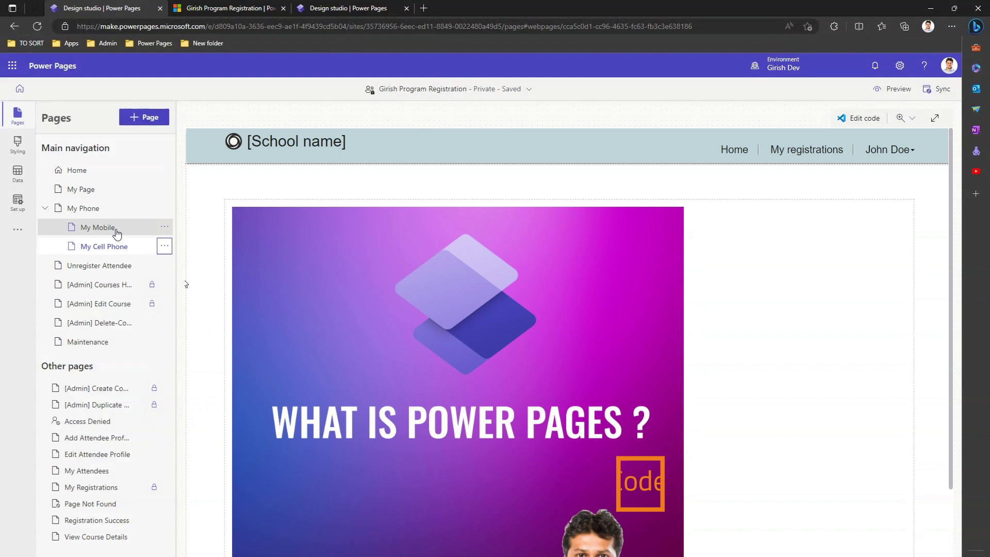
{"action": "left_click", "coordinate": [165, 246]}
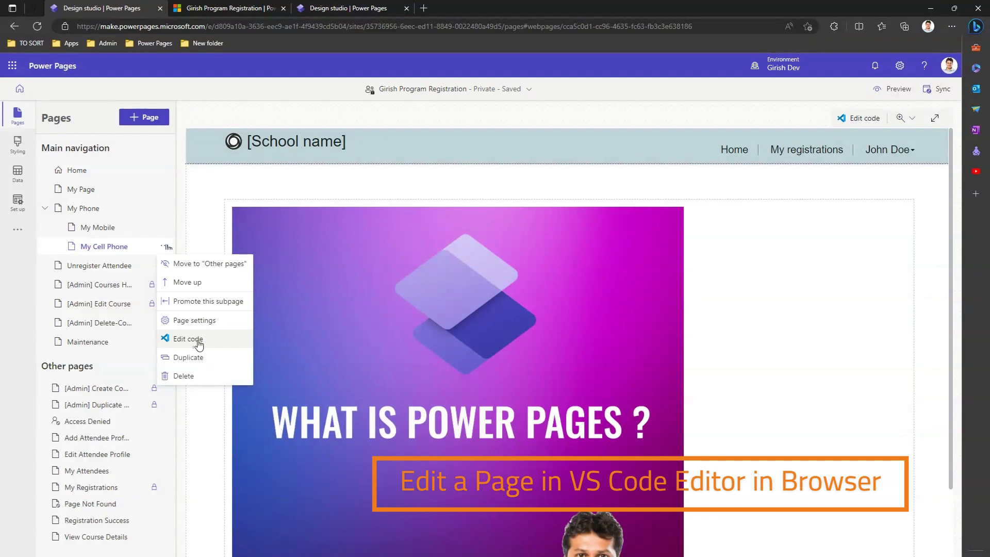
- Open the My Cell Phone page's code in Visual Studio Code for the Web via Edit code
{"action": "left_click", "coordinate": [196, 340]}
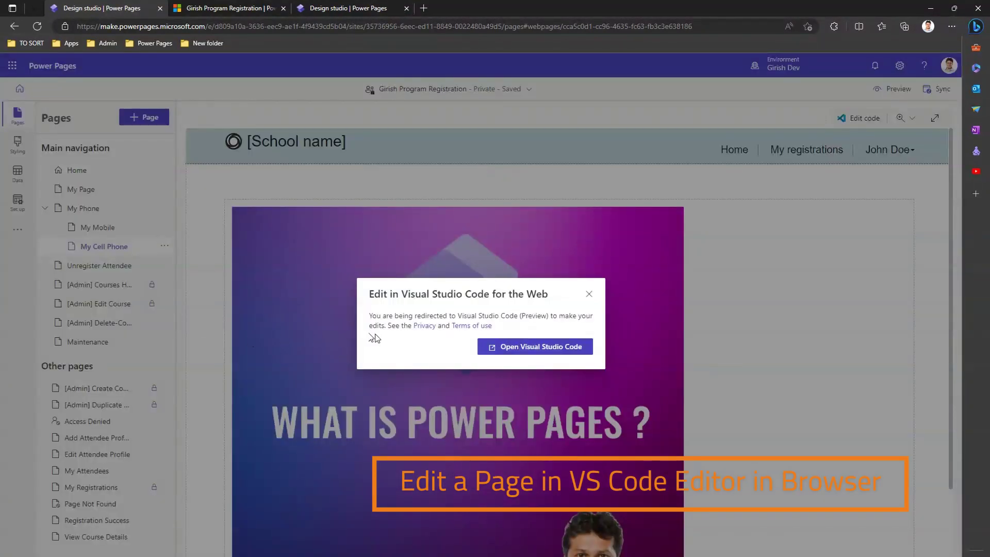
{"action": "left_click", "coordinate": [520, 348]}
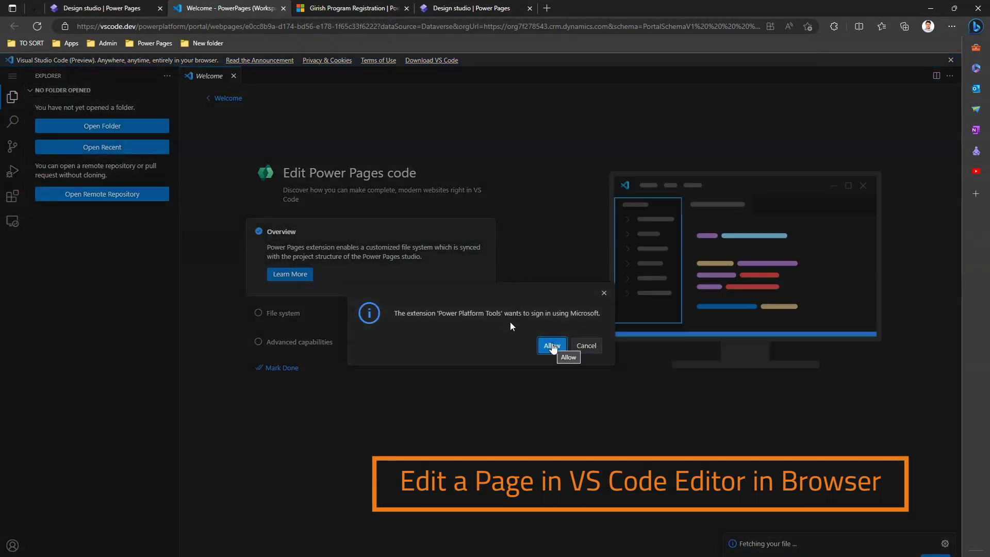
- Sign in, open the page HTML, add <p>Hello Code</p> below the container div, and save
{"action": "left_click", "coordinate": [553, 346]}
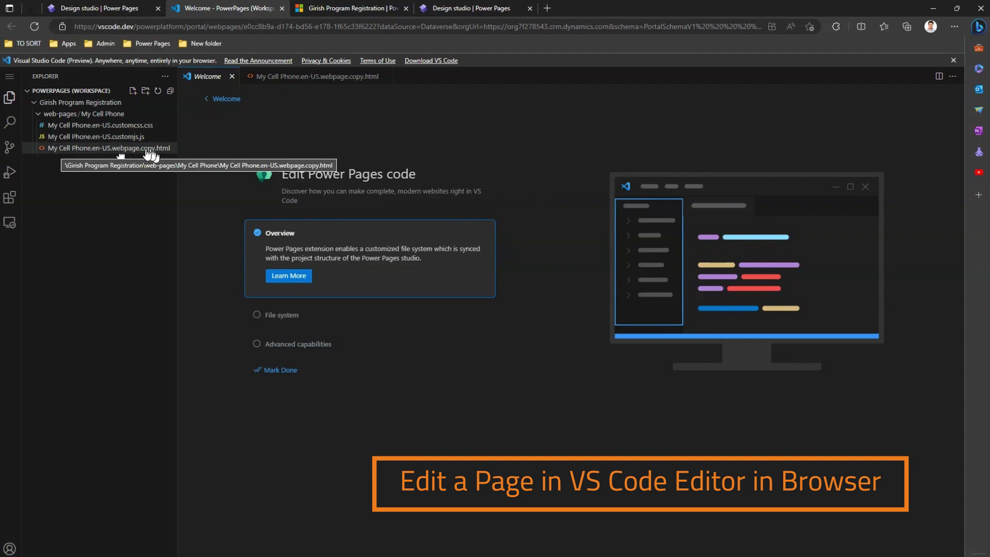
{"action": "left_click", "coordinate": [111, 149]}
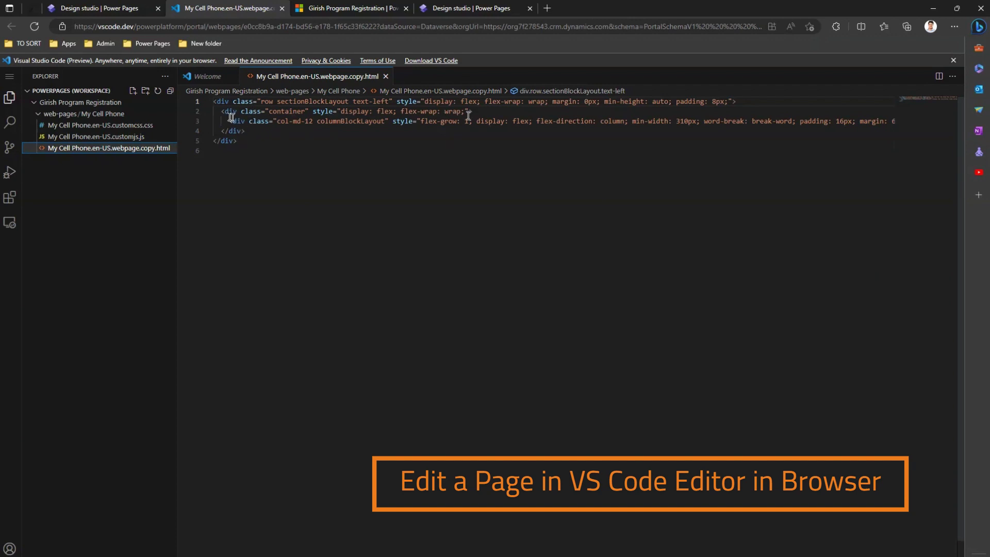
{"action": "left_click", "coordinate": [496, 111]}
{"action": "key", "text": "Return"}
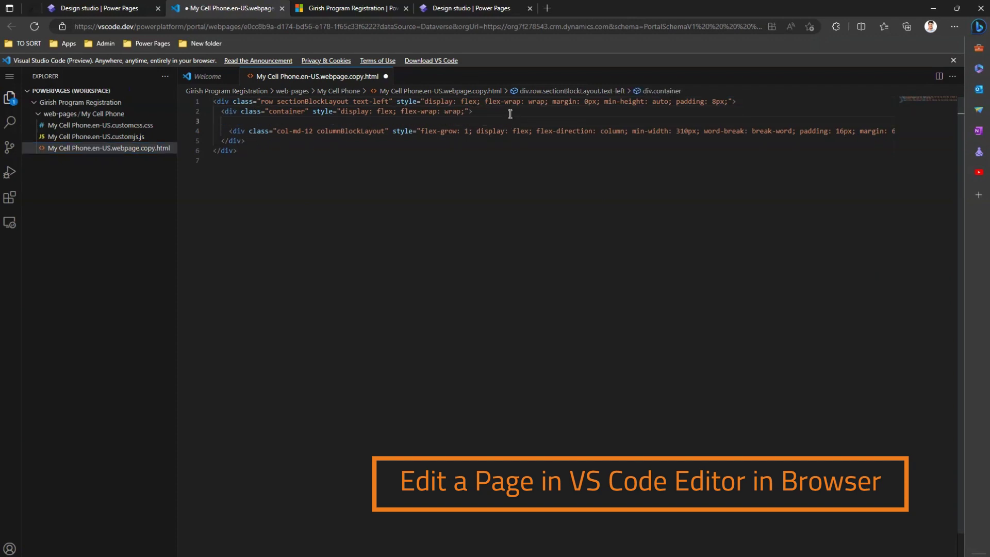
{"action": "type", "text": "p"}
{"action": "key", "text": "Tab"}
{"action": "type", "text": "Hello Coe"}
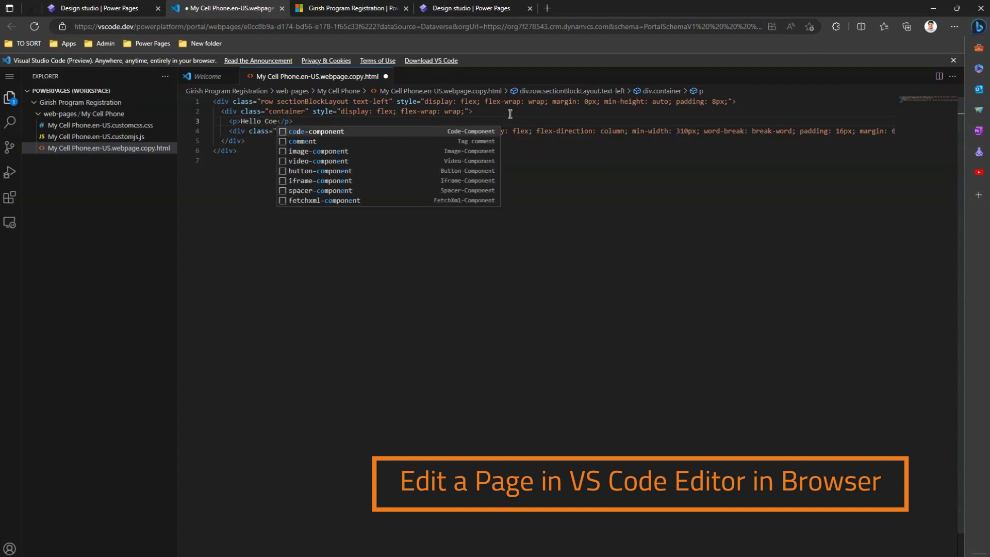
{"action": "key", "text": "BackSpace"}
{"action": "type", "text": "de"}
{"action": "left_click", "coordinate": [564, 214]}
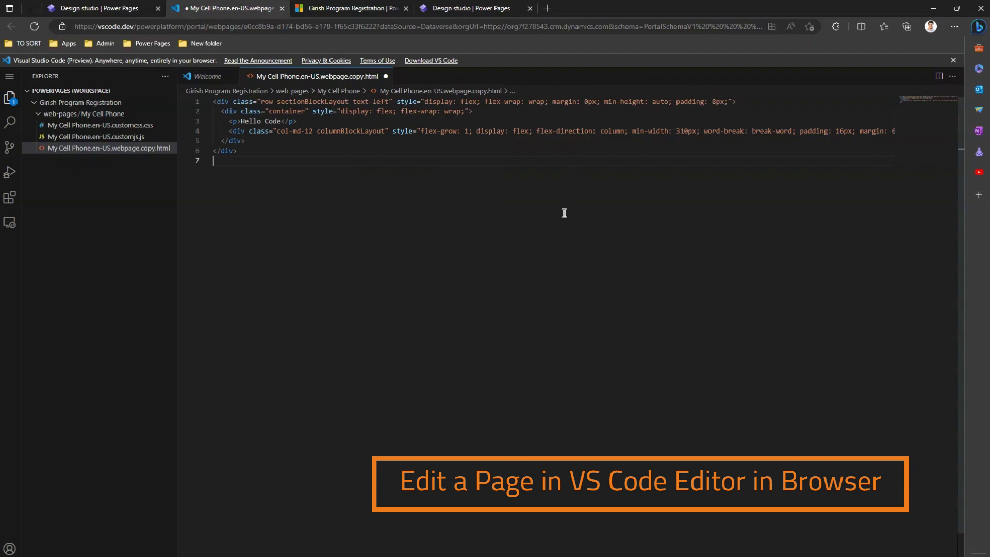
{"action": "key", "text": "ctrl+s"}
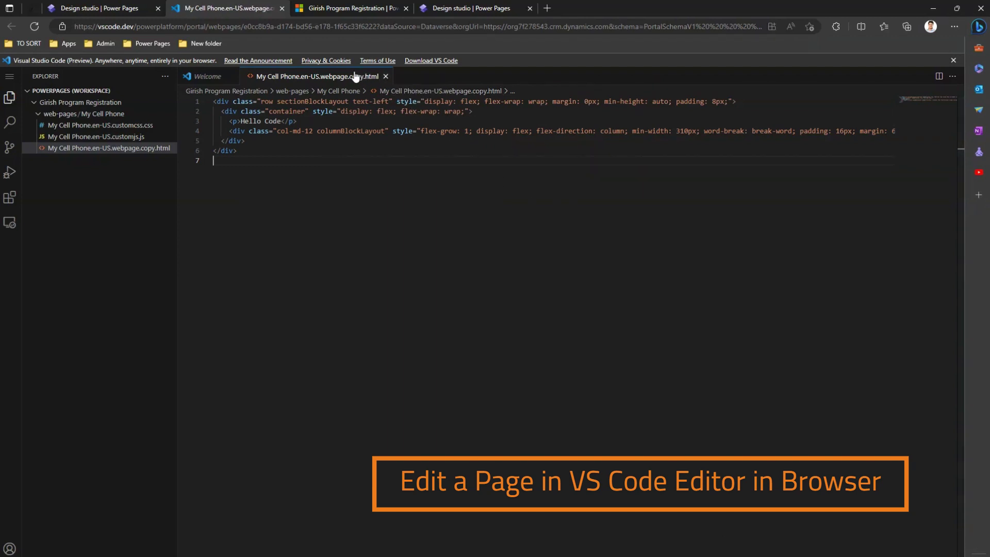
- Return to the design studio and Sync so My Cell Phone displays 'Hello Code'
{"action": "left_click", "coordinate": [114, 9]}
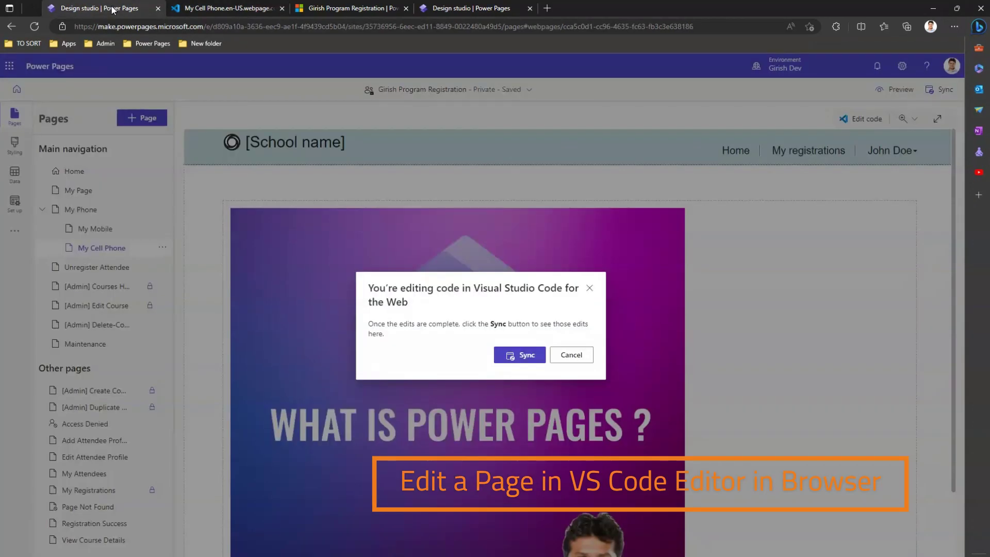
{"action": "left_click", "coordinate": [526, 354]}
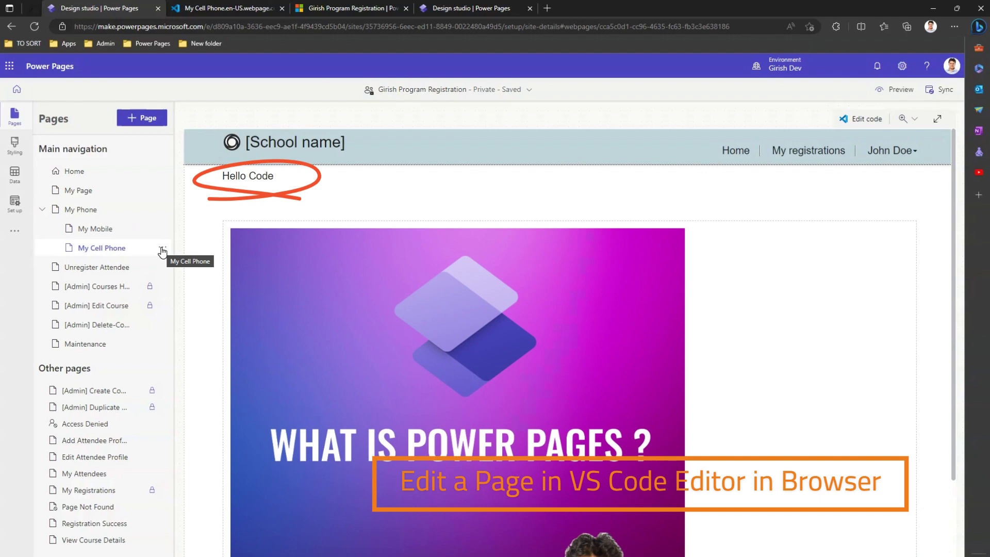
- Add 'Again' after 'Hello Code' on line 3 of the HTML file and save it
{"action": "left_click", "coordinate": [220, 9]}
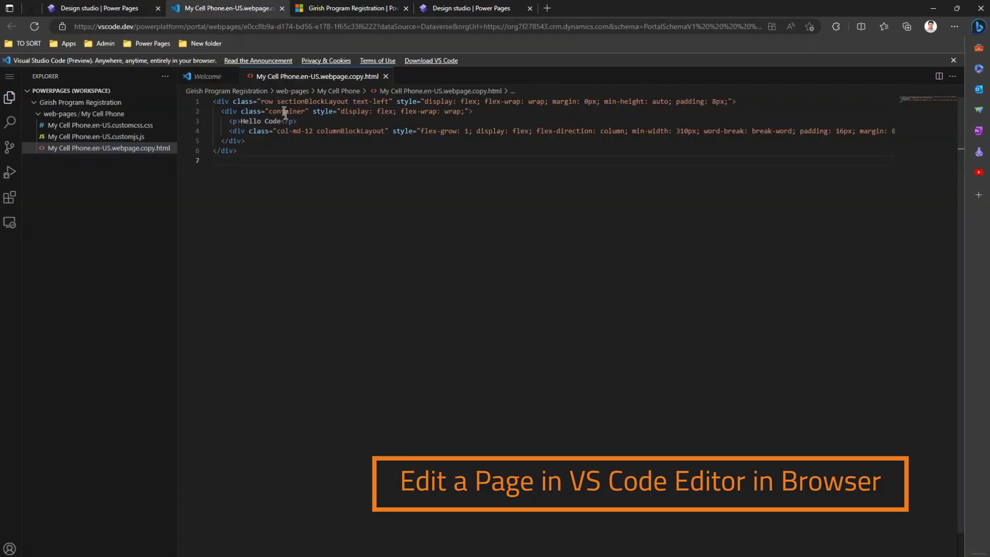
{"action": "left_click", "coordinate": [281, 121]}
{"action": "type", "text": "Again"}
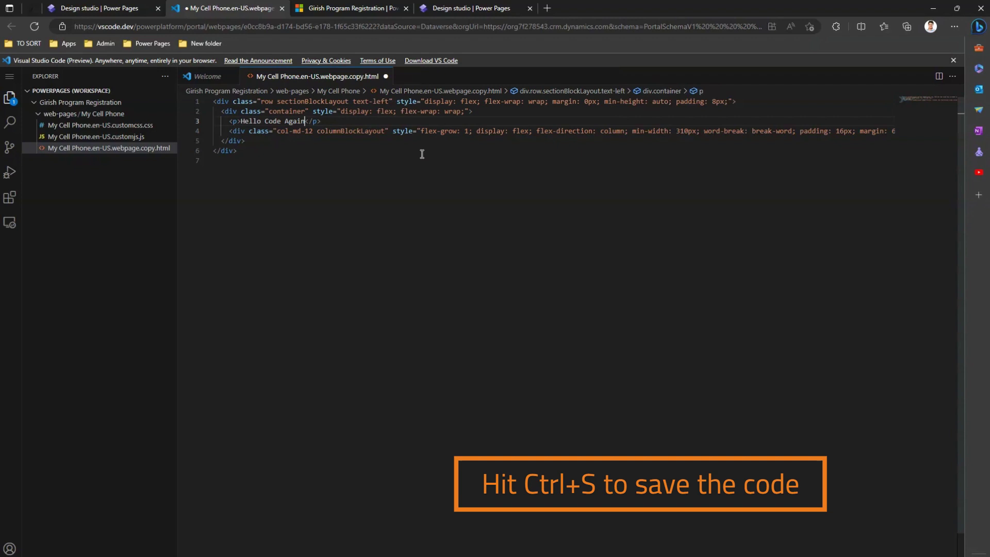
{"action": "key", "text": "ctrl+s"}
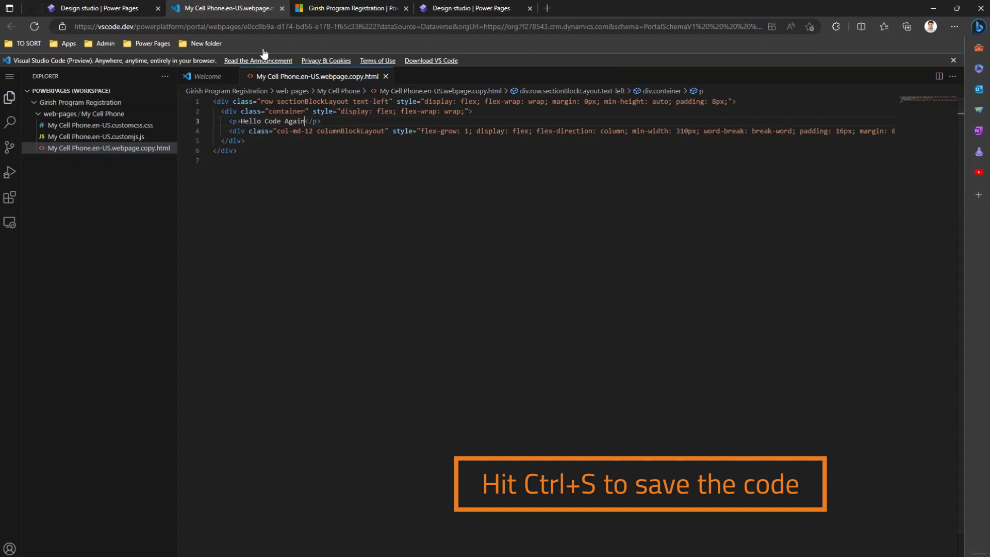
- Sync the code edits so the page shows 'Hello Code Again', then open My Cell Phone's actions
{"action": "left_click", "coordinate": [123, 8]}
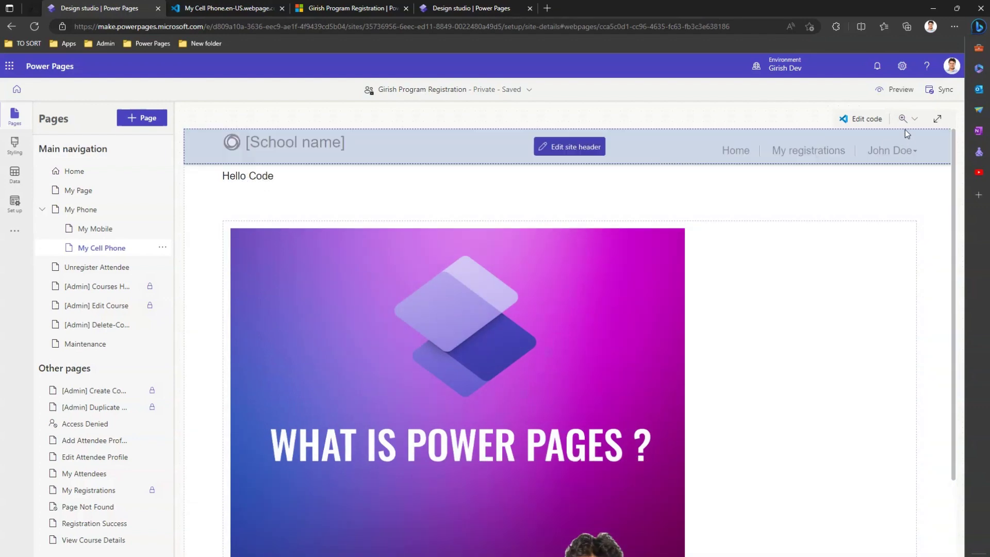
{"action": "left_click", "coordinate": [942, 93]}
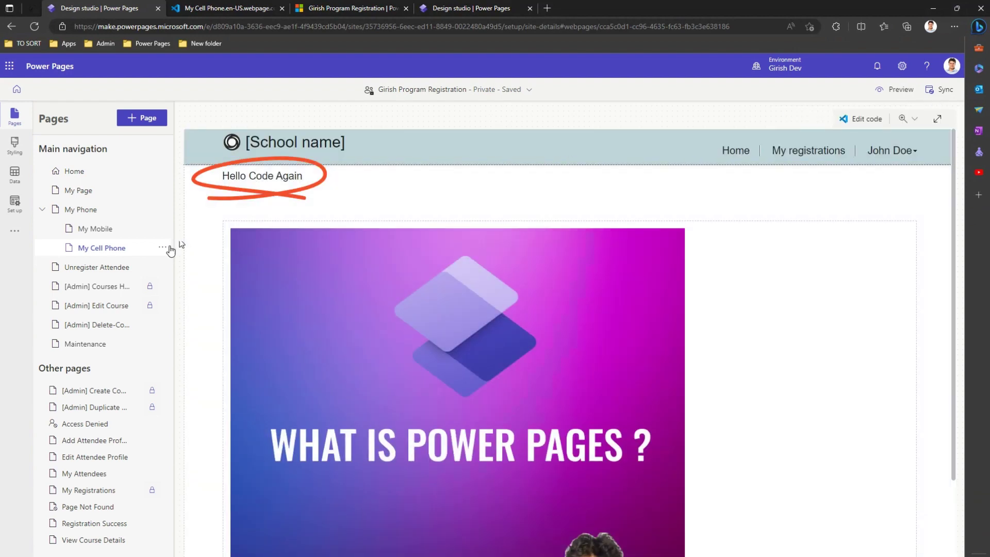
{"action": "left_click", "coordinate": [162, 248]}
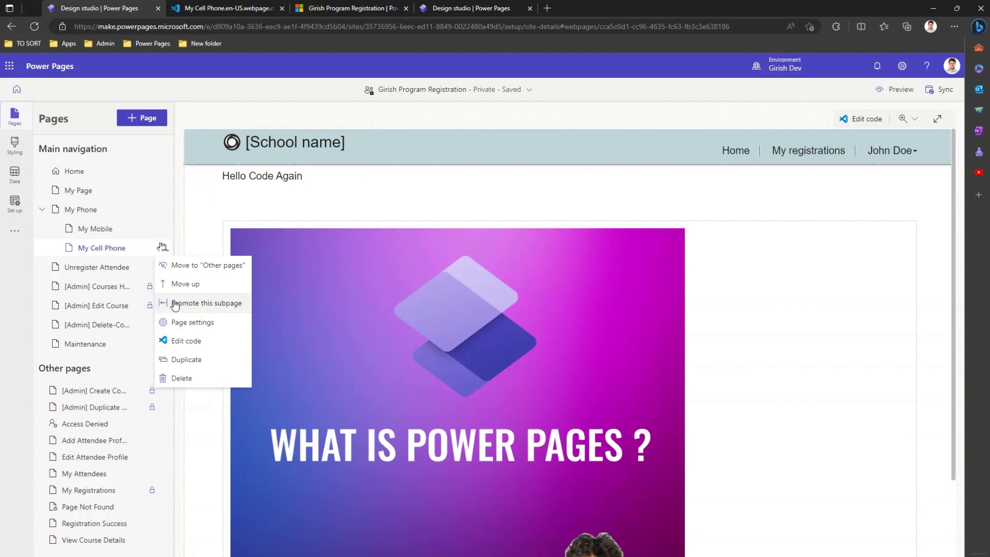
- Open the My Cell Phone page settings and select the text in its Name field
{"action": "left_click", "coordinate": [178, 328]}
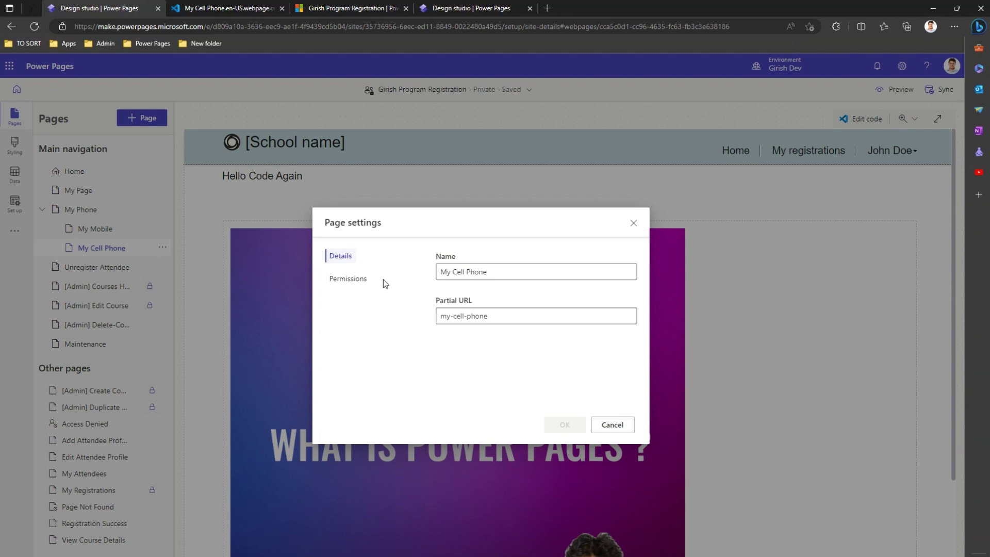
{"action": "left_click", "coordinate": [439, 275]}
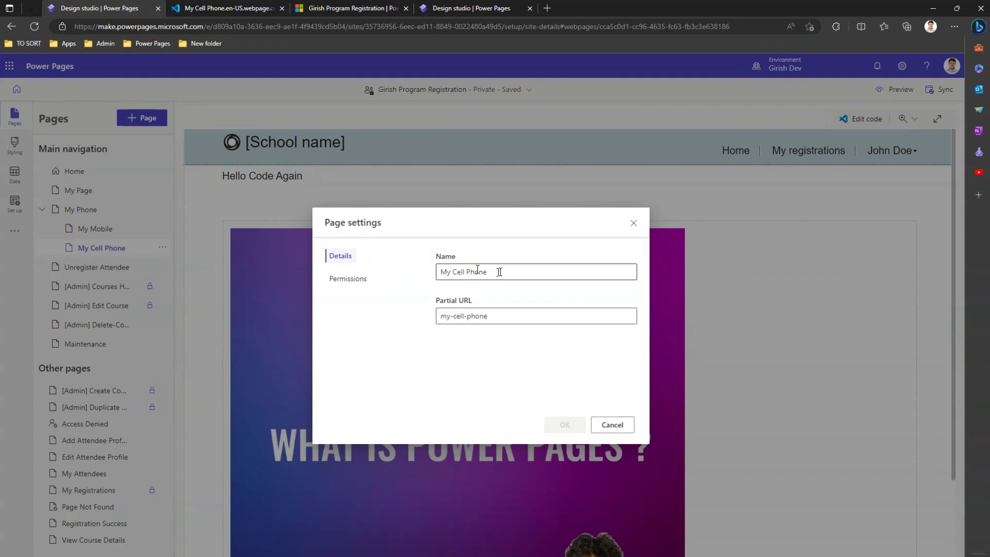
{"action": "left_click_drag", "start_coordinate": [499, 272], "coordinate": [438, 273]}
{"action": "left_click", "coordinate": [476, 241]}
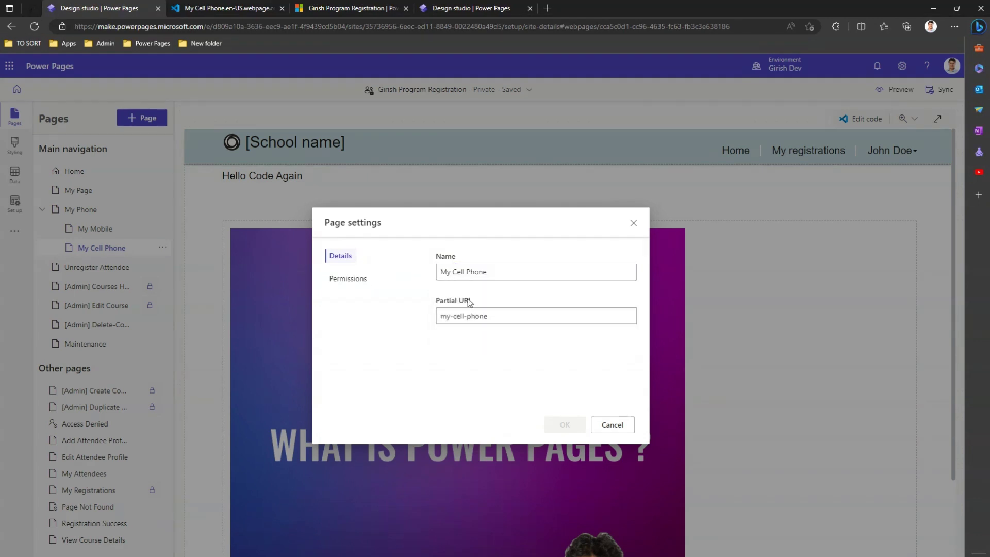
- Set My Cell Phone's permissions to 'I want to choose who can see this page', with no roles assigned
{"action": "left_click", "coordinate": [357, 281]}
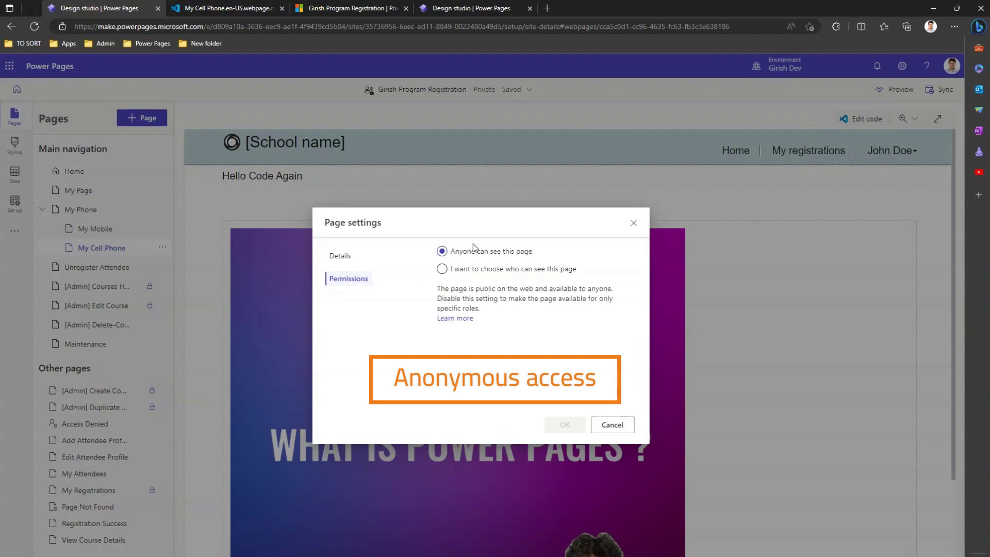
{"action": "left_click", "coordinate": [442, 269]}
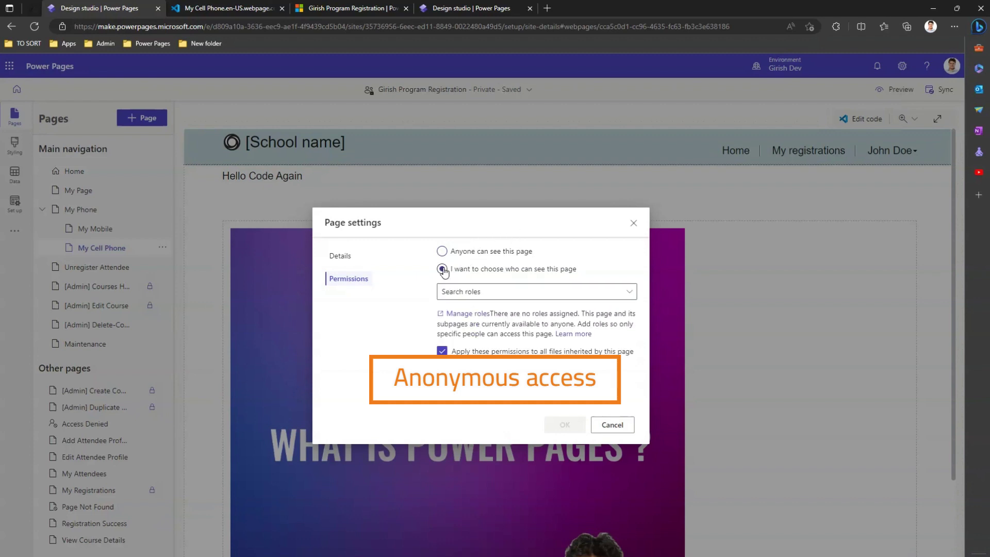
{"action": "left_click", "coordinate": [480, 293]}
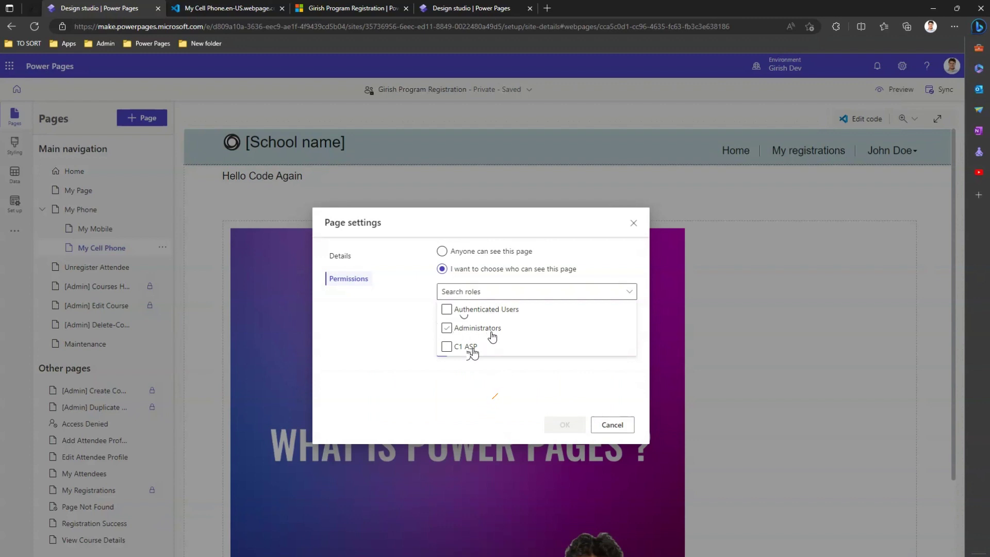
{"action": "left_click", "coordinate": [547, 379]}
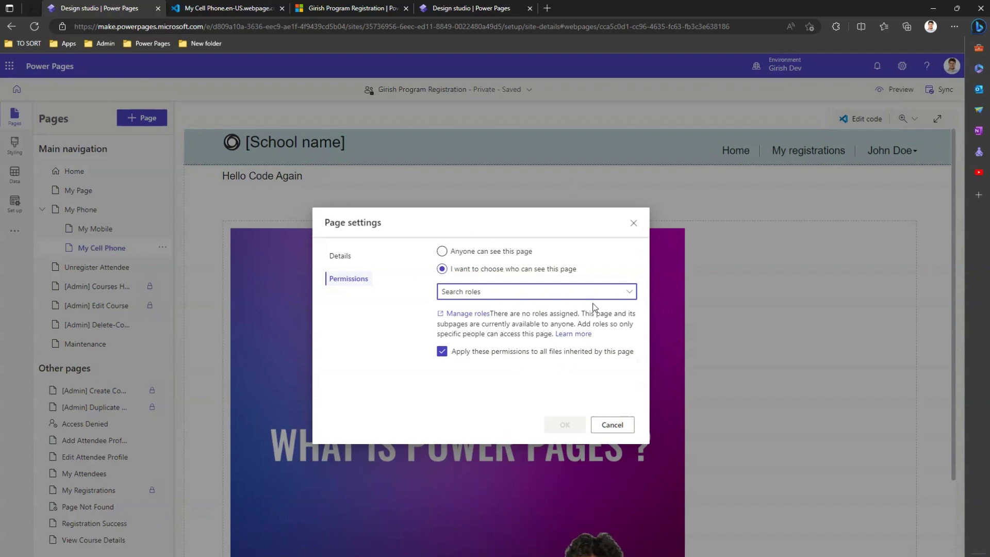